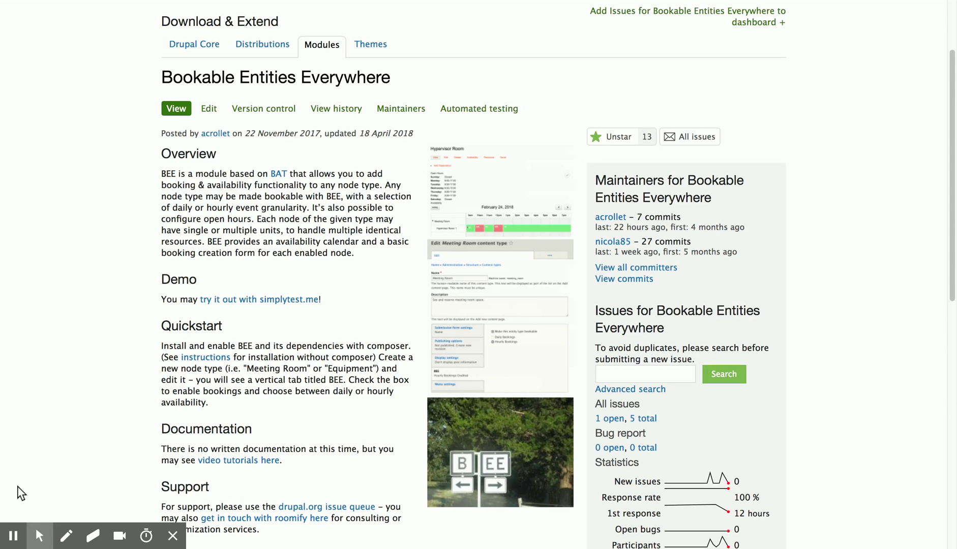
- Go to Structure > Content types and begin adding a new content type
left_click(13, 535)
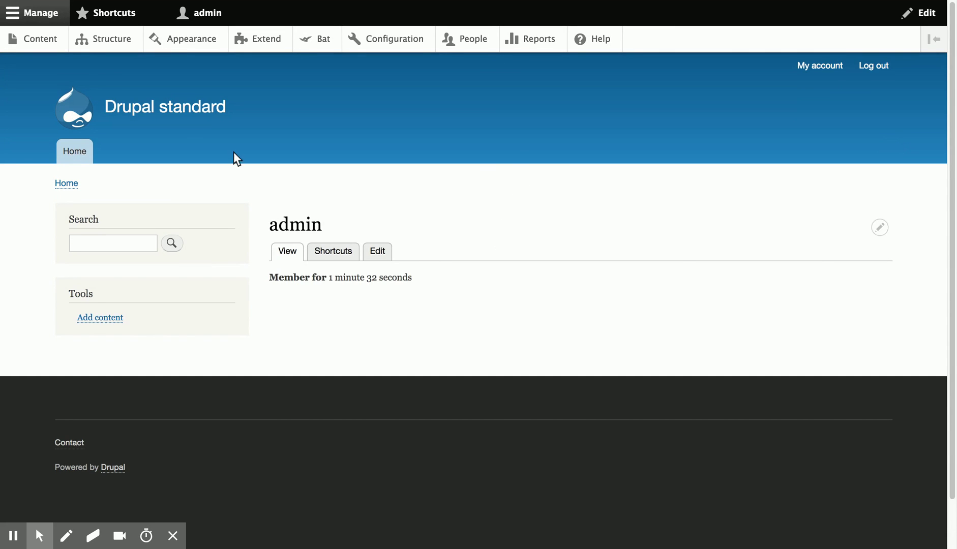
left_click(105, 45)
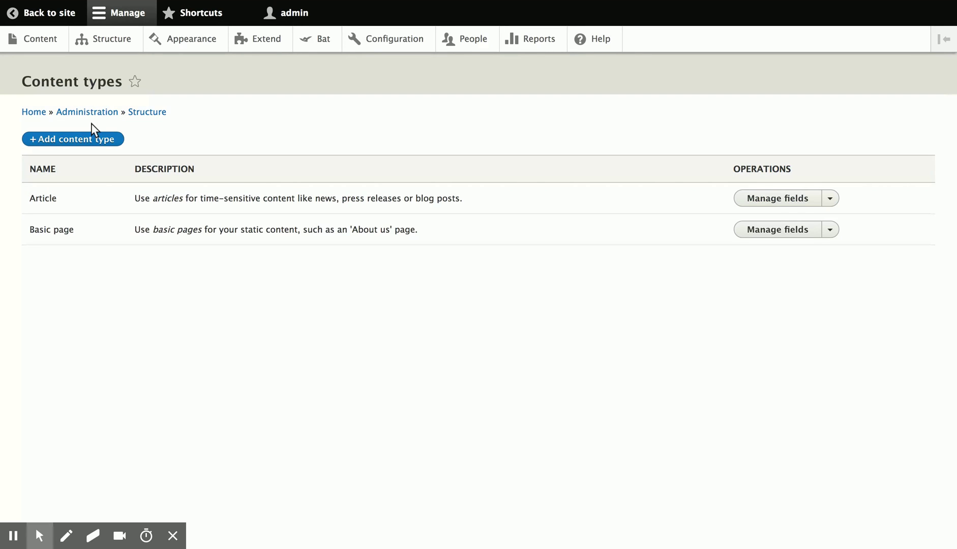
left_click(89, 138)
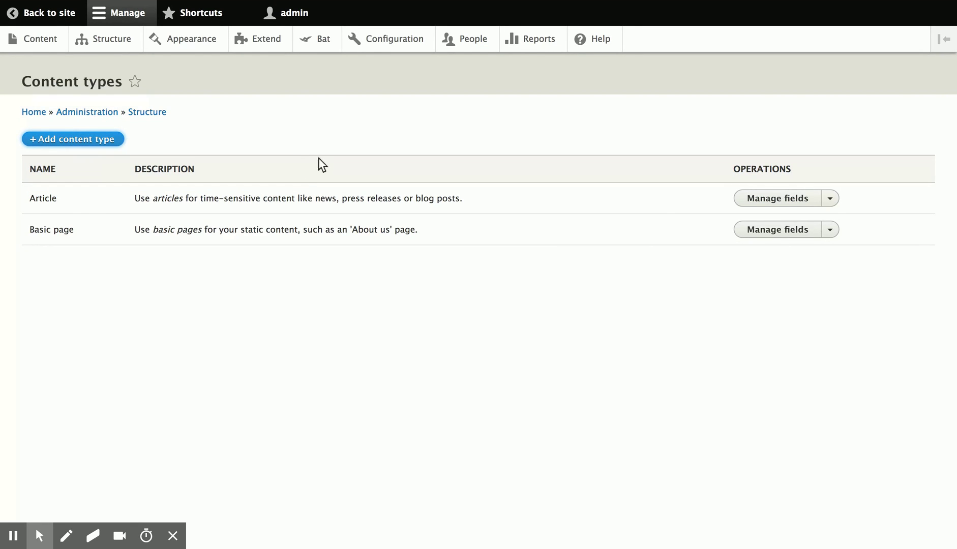
- Name the new content type 'Class' with the description 'Bookable classes.'
left_click(113, 164)
type("Class")
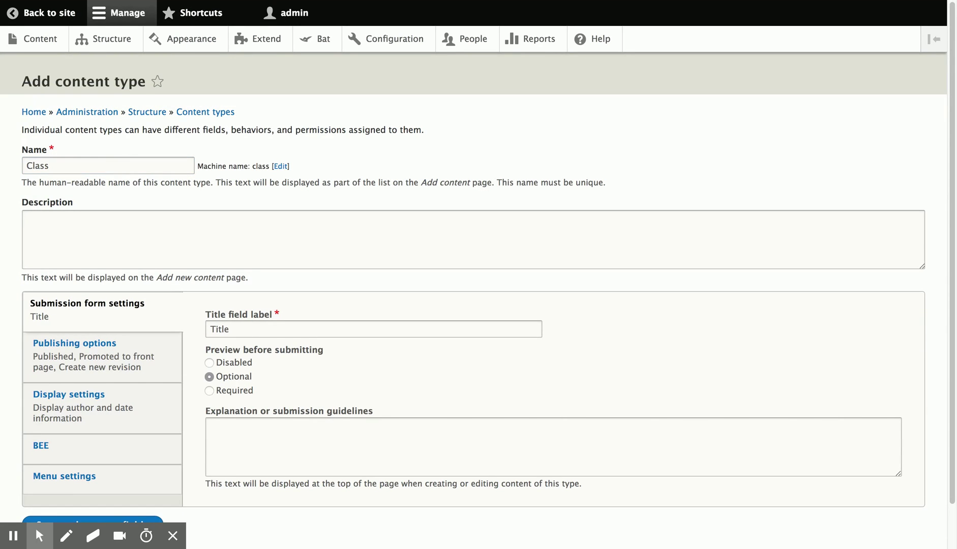
left_click(104, 229)
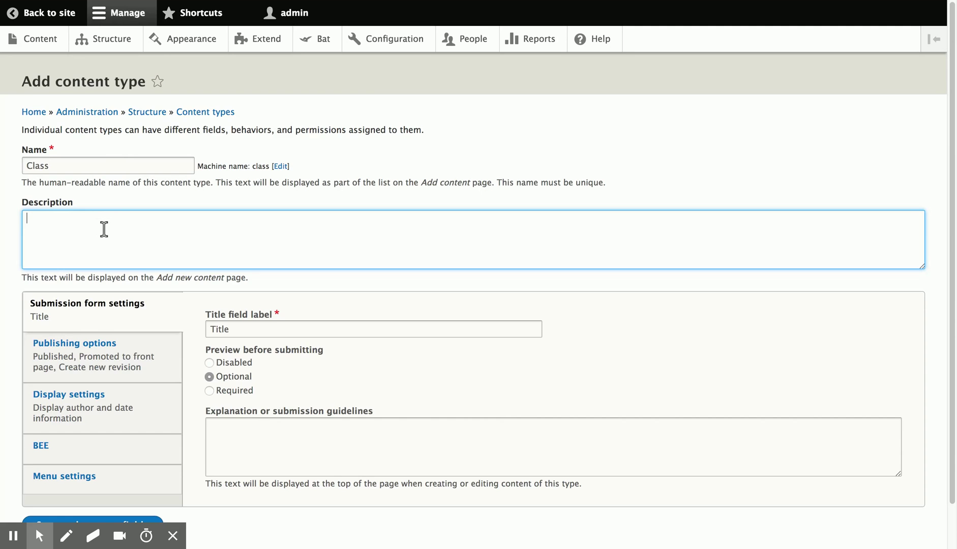
type("Bookable classes.")
- In the BEE settings, make Class bookable with Flexible Bookings and Periodically available, then save
left_click(143, 360)
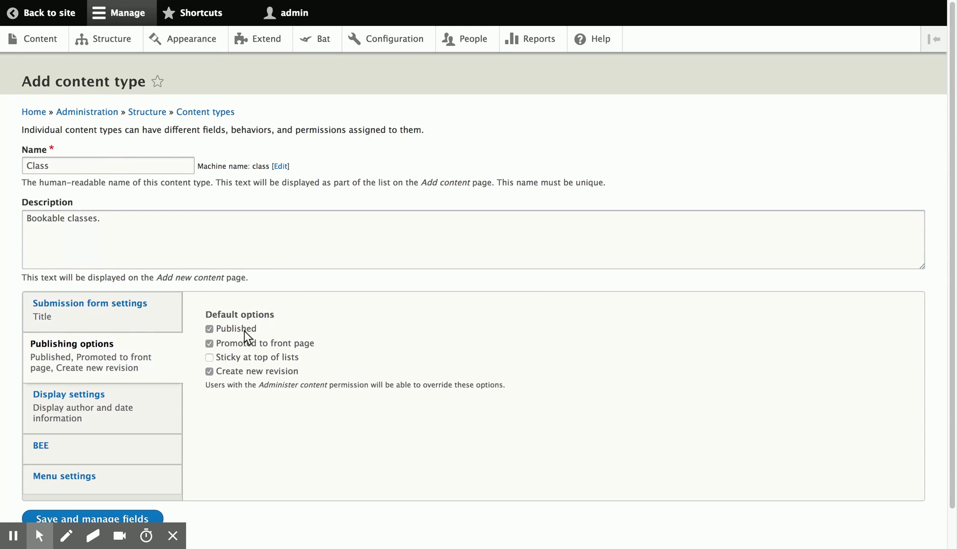
scroll(153, 356, "down", 1)
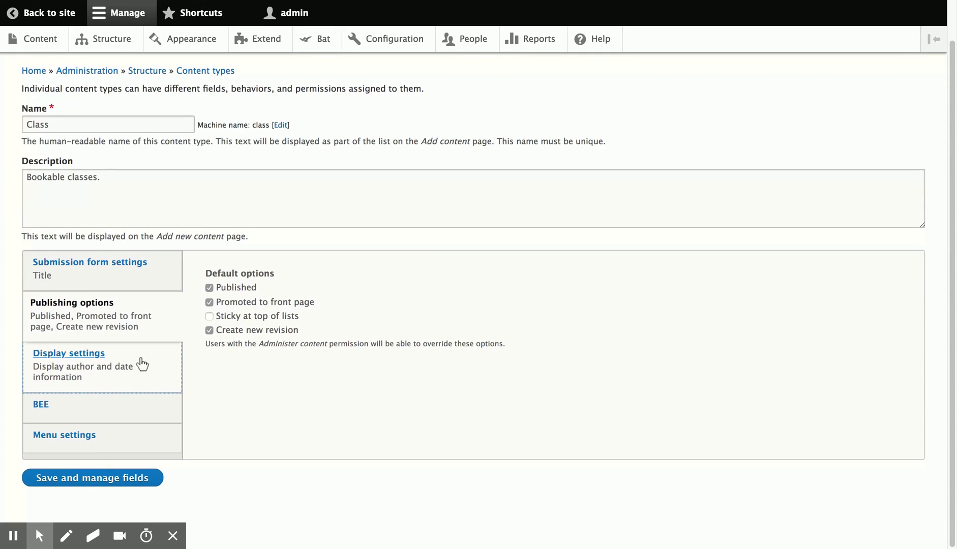
left_click(116, 405)
left_click(116, 405)
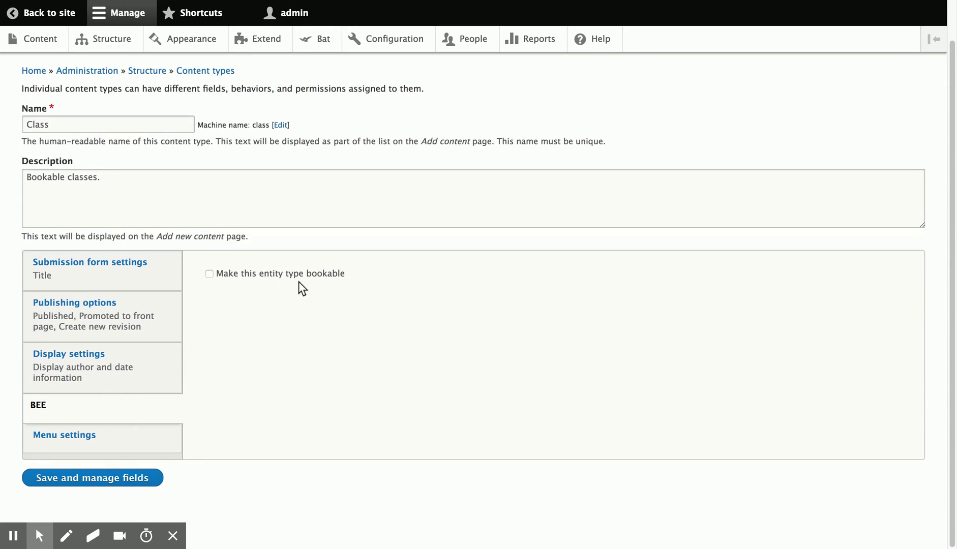
left_click(329, 275)
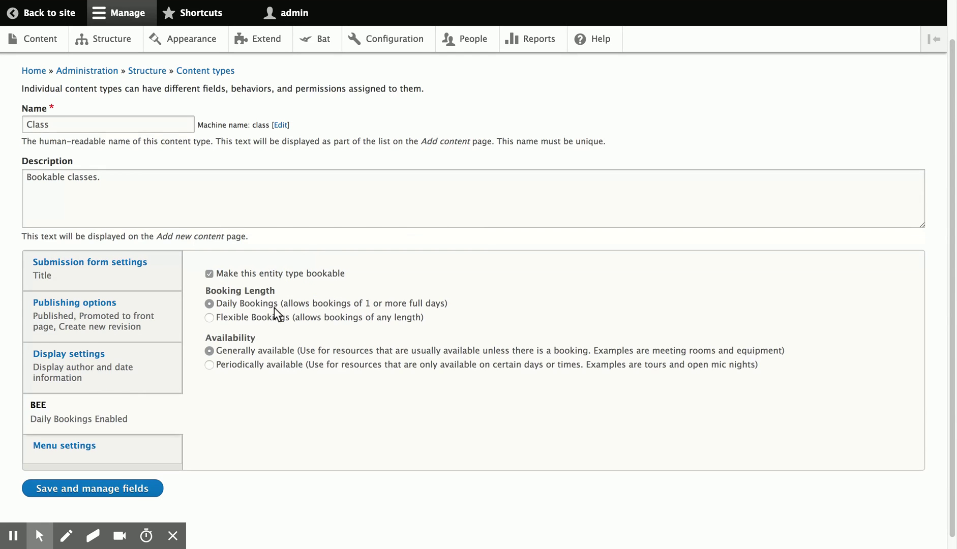
left_click(275, 320)
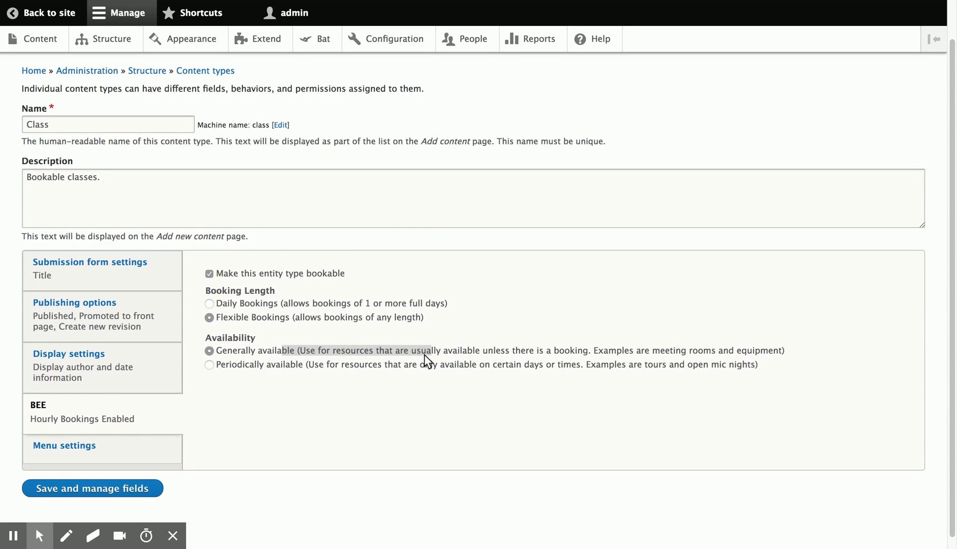
left_click(218, 366)
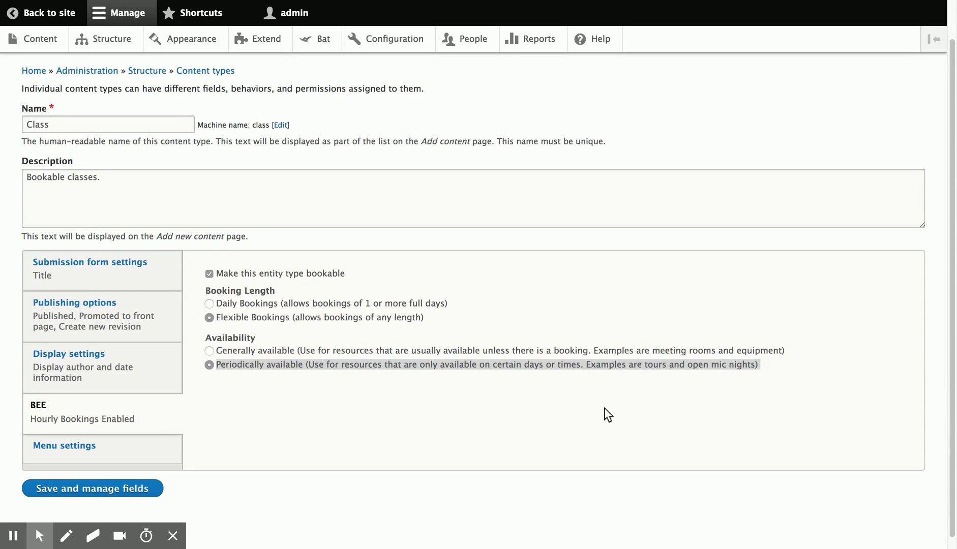
left_click(95, 488)
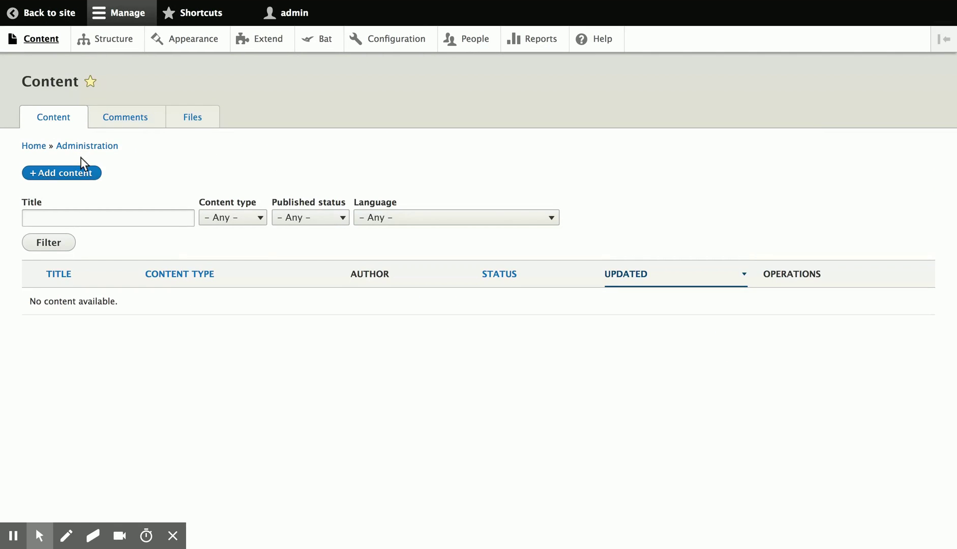
- Create a Class titled 'Advanced Yoga' with the body 'This is a small group class.'
left_click(80, 173)
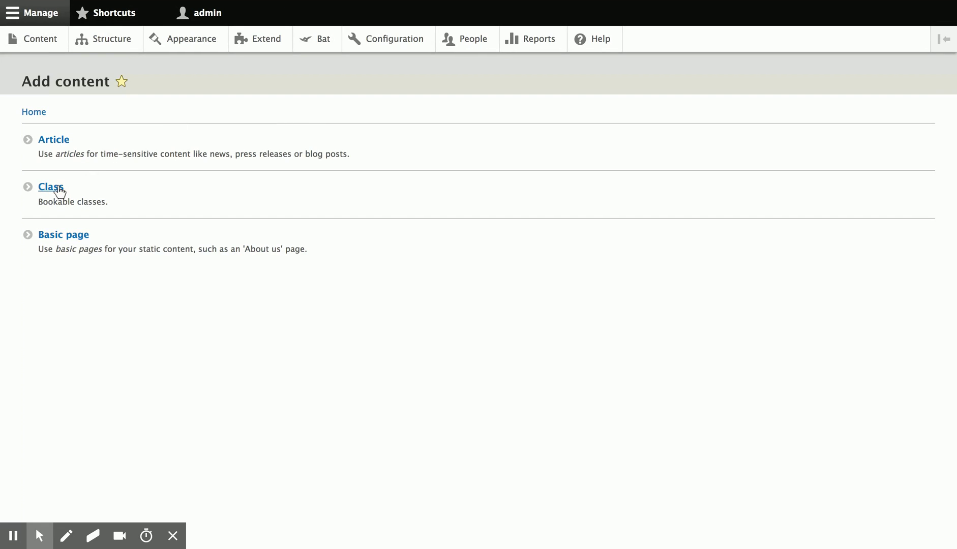
left_click(66, 190)
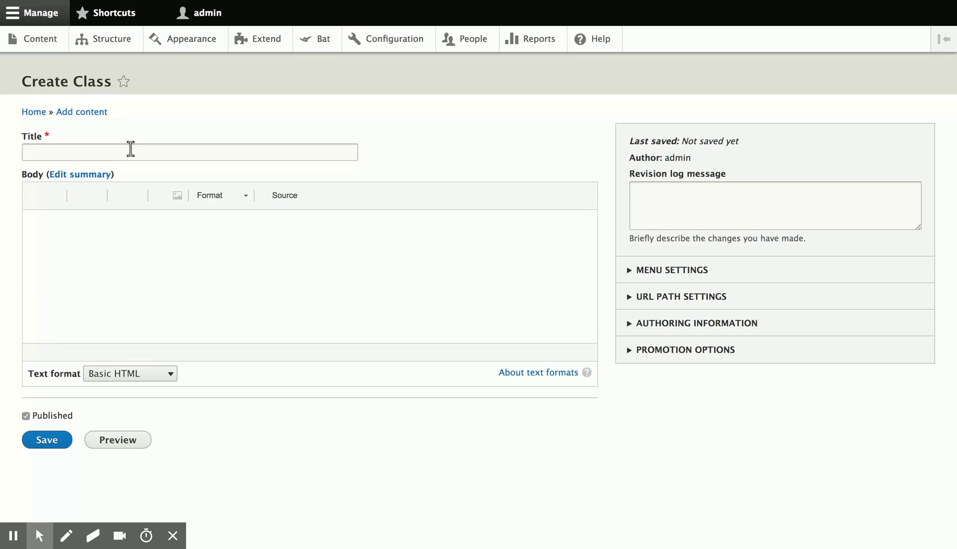
left_click(130, 149)
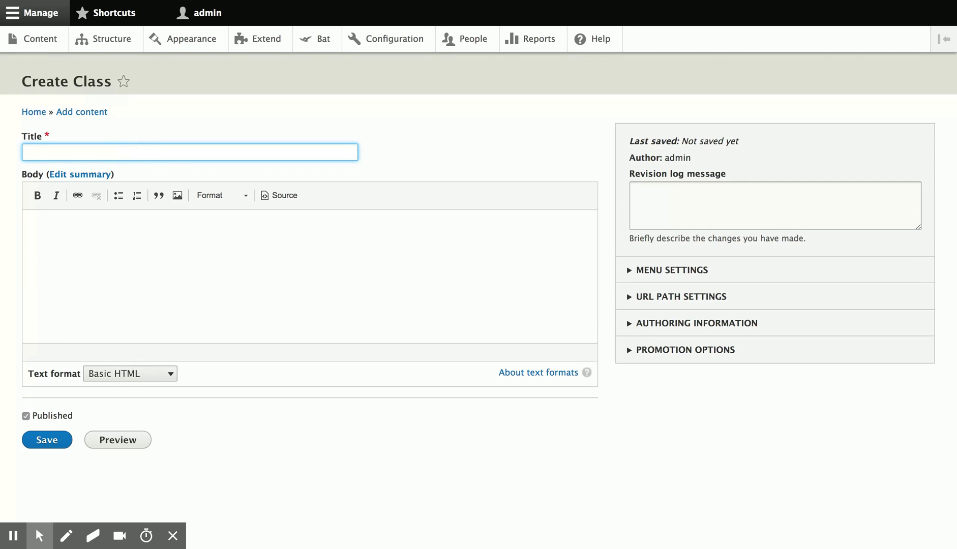
type("Advanced Yoga")
left_click(319, 282)
type("This is")
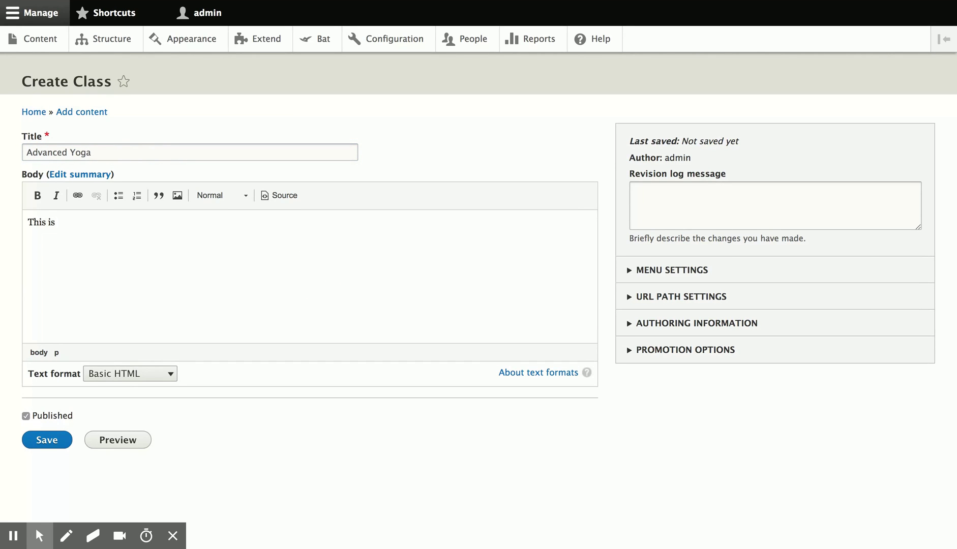
type(" a small group class.")
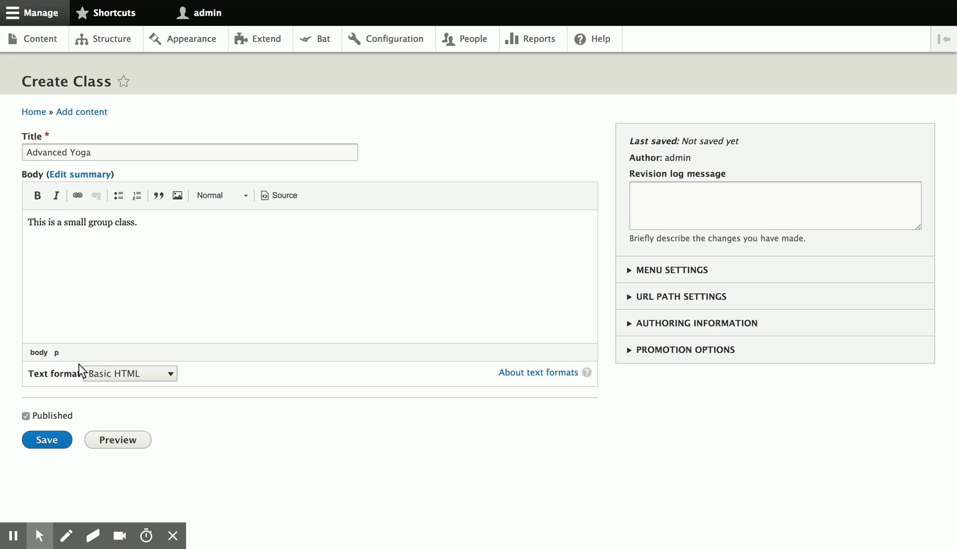
left_click(52, 447)
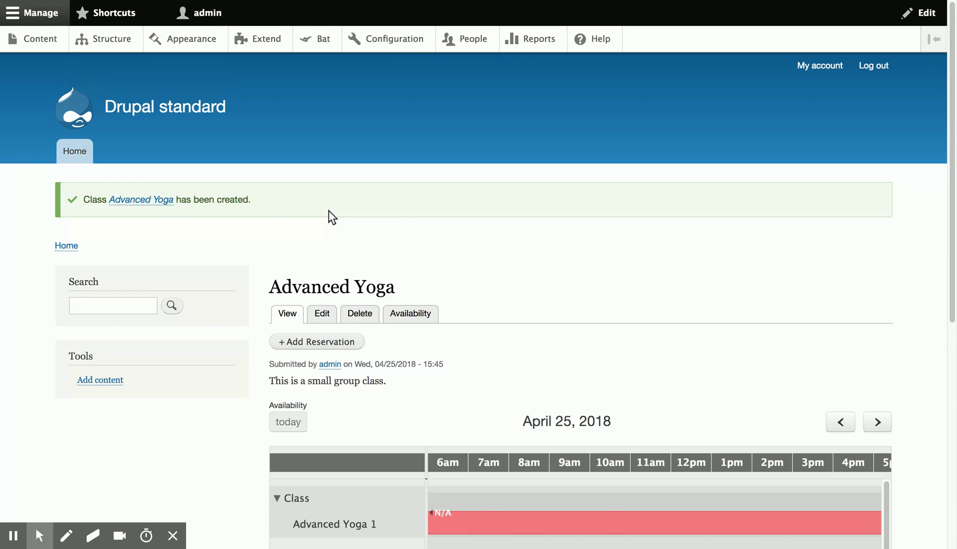
- Edit Advanced Yoga and add 1 more bookable unit in its BEE settings
scroll(328, 210, "down", 3)
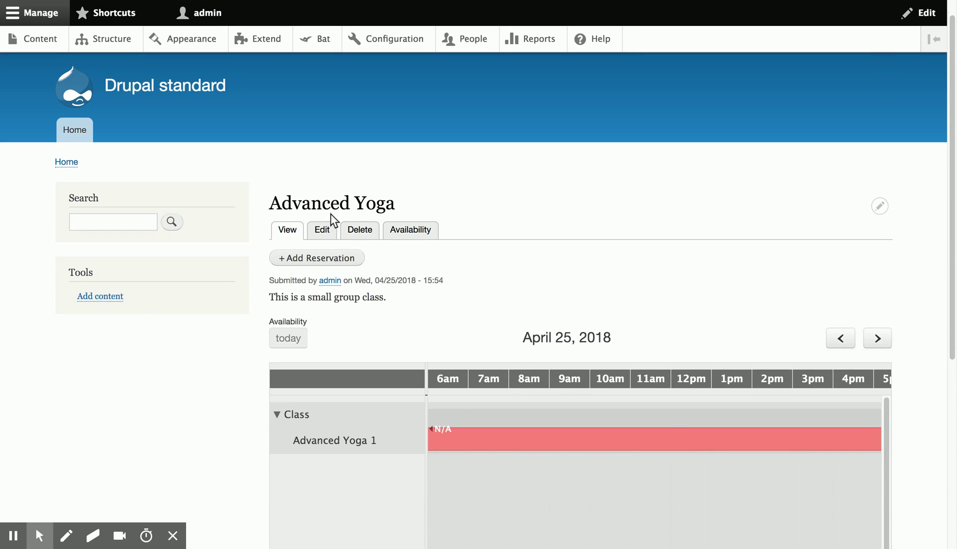
left_click(322, 231)
scroll(333, 192, "down", 1)
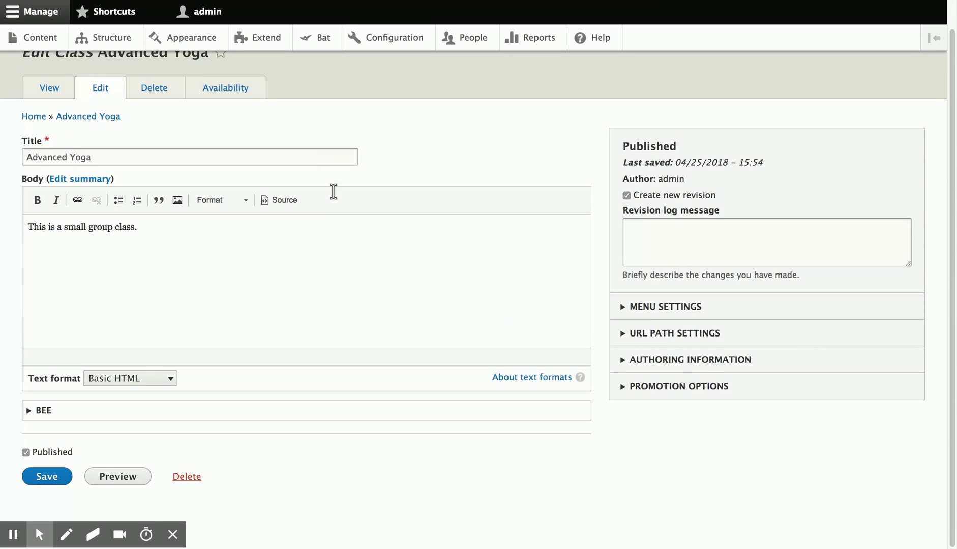
left_click(106, 415)
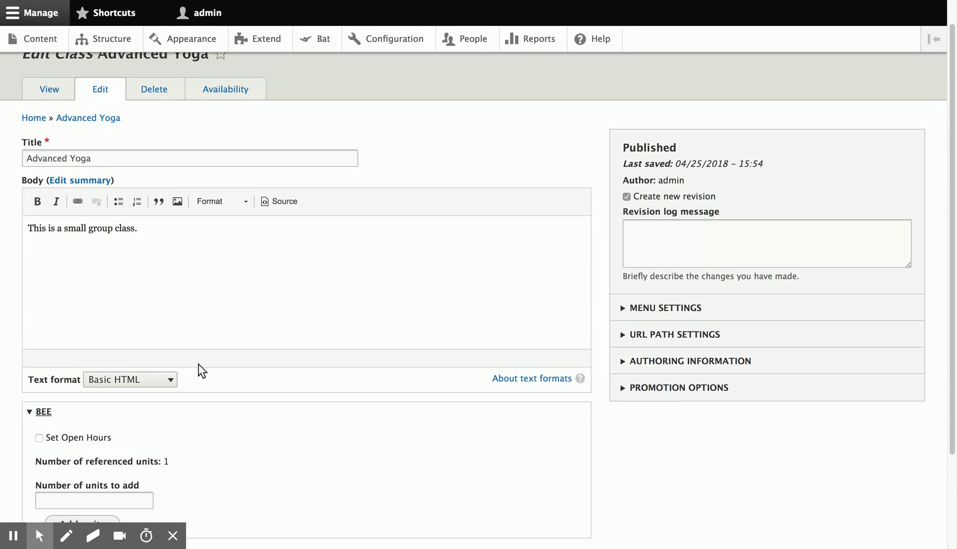
scroll(198, 369, "down", 3)
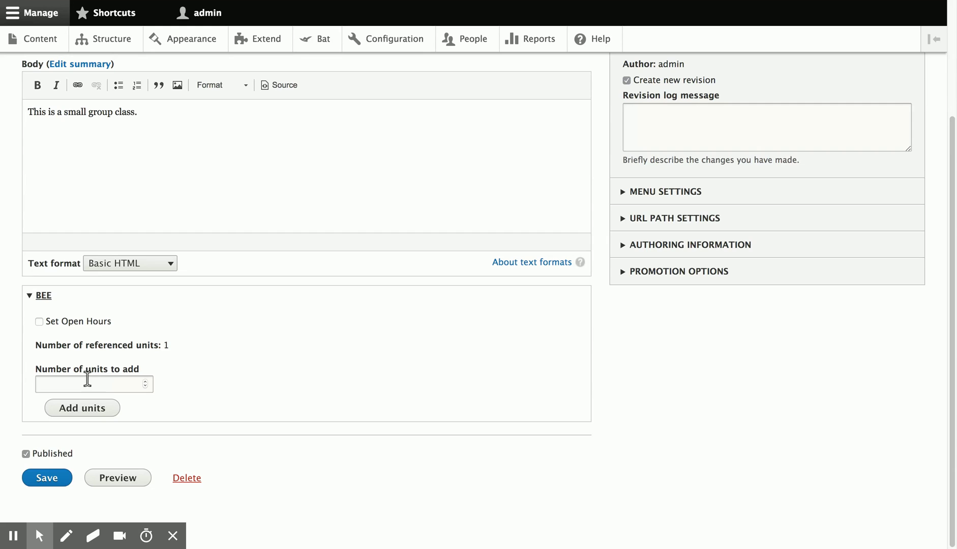
left_click(86, 384)
type("1")
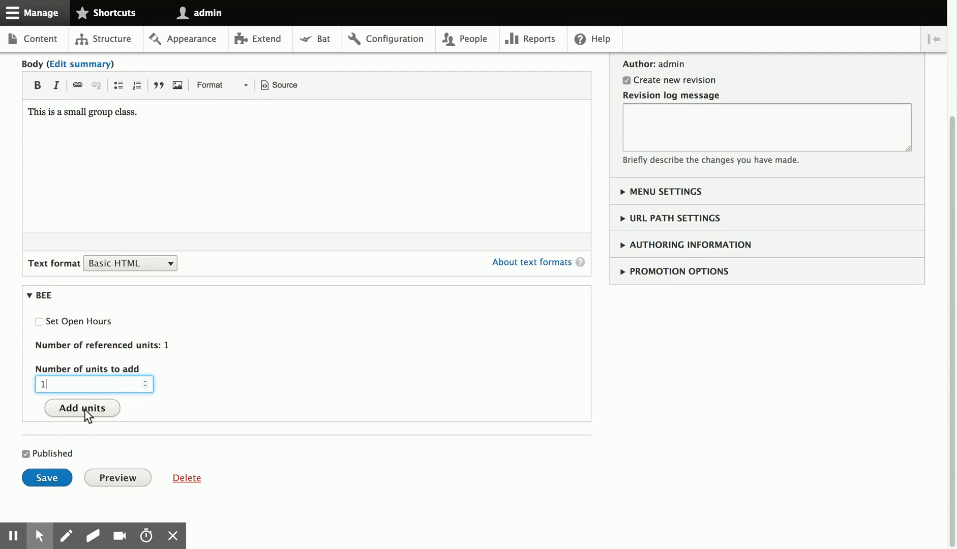
left_click(84, 409)
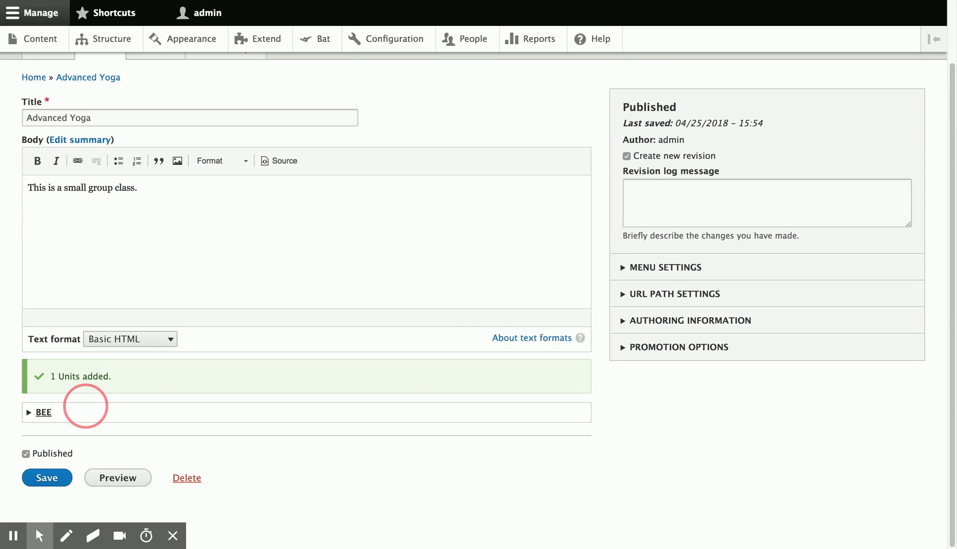
- Save the class and expand Update availability on its Availability page
left_click(58, 481)
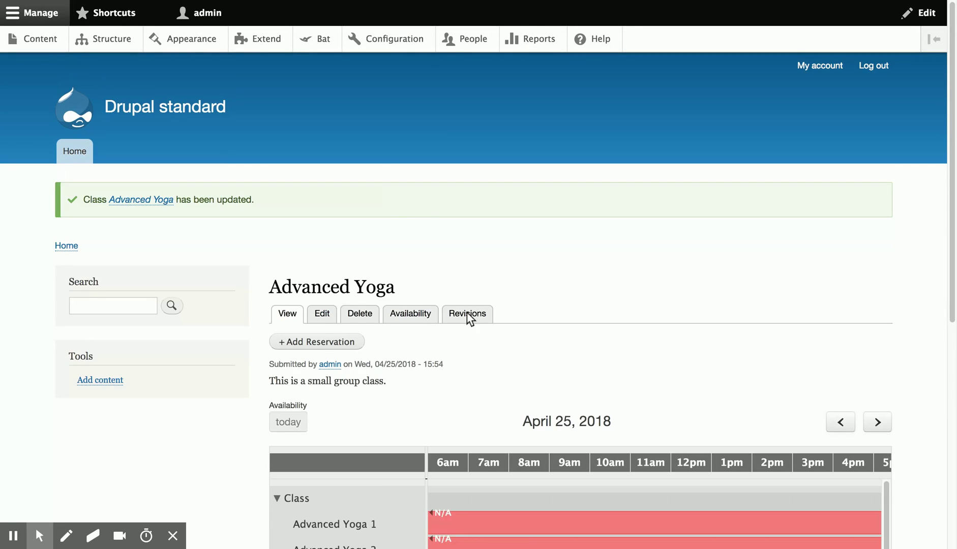
scroll(471, 319, "down", 3)
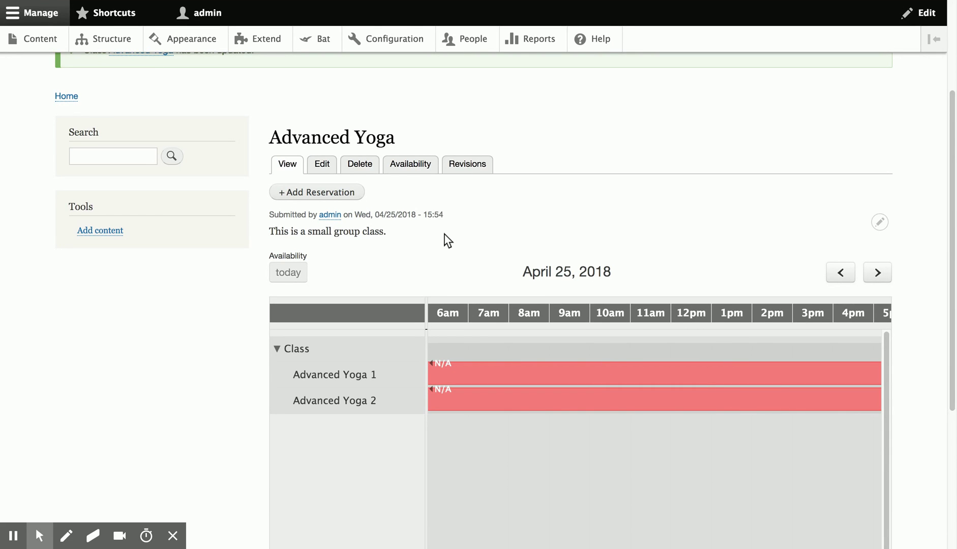
scroll(444, 234, "down", 1)
scroll(446, 237, "up", 1)
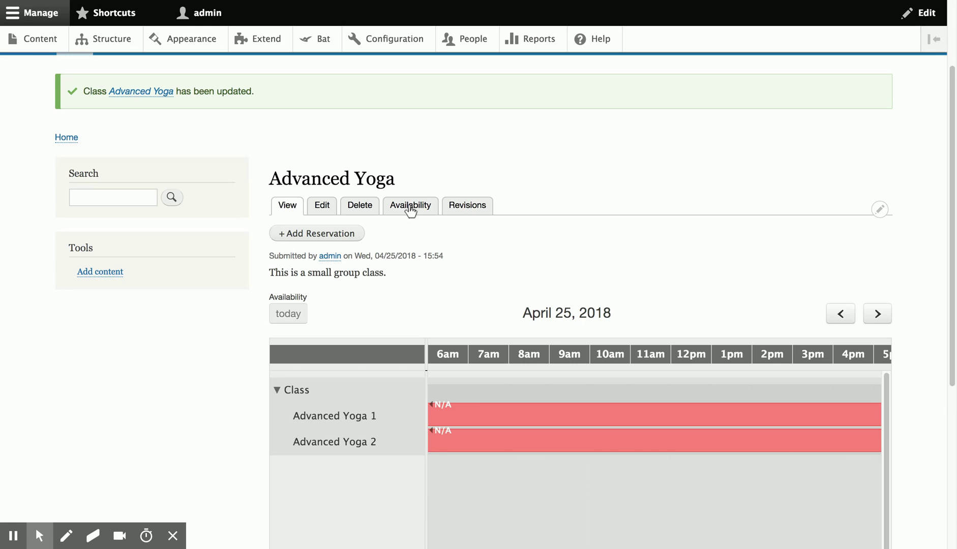
left_click(410, 205)
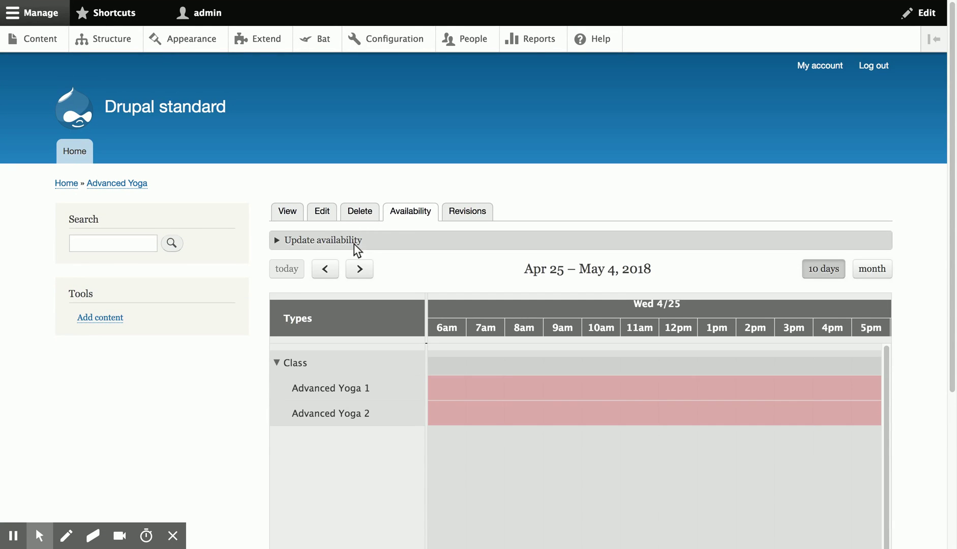
left_click(354, 243)
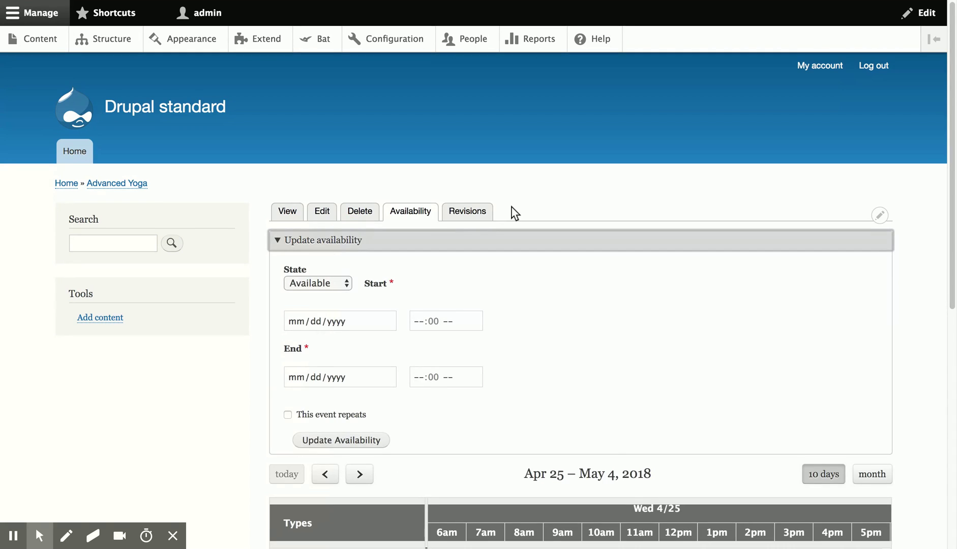
scroll(512, 212, "down", 3)
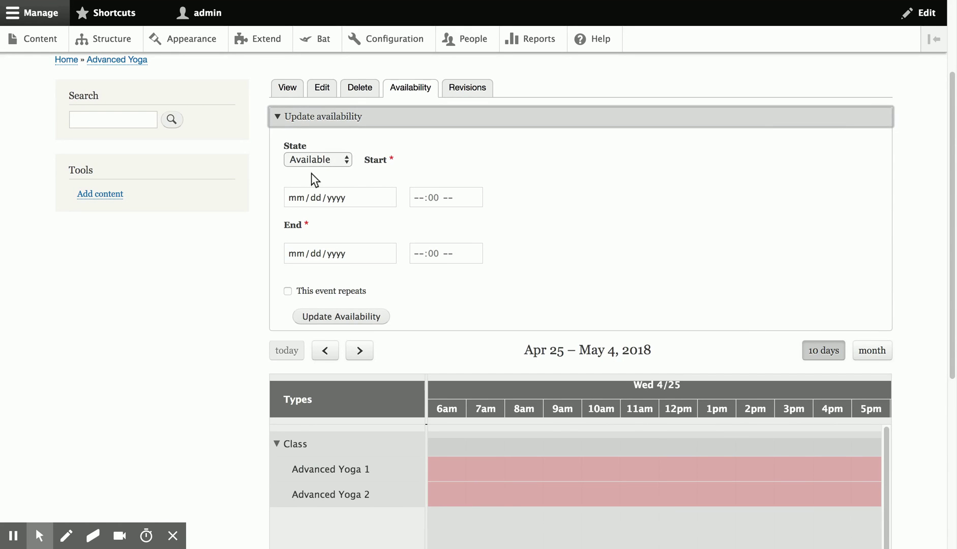
- Enter availability from 04/25/2018 1:00 PM to 04/25/2018 2:00 PM
left_click(295, 197)
type("04/")
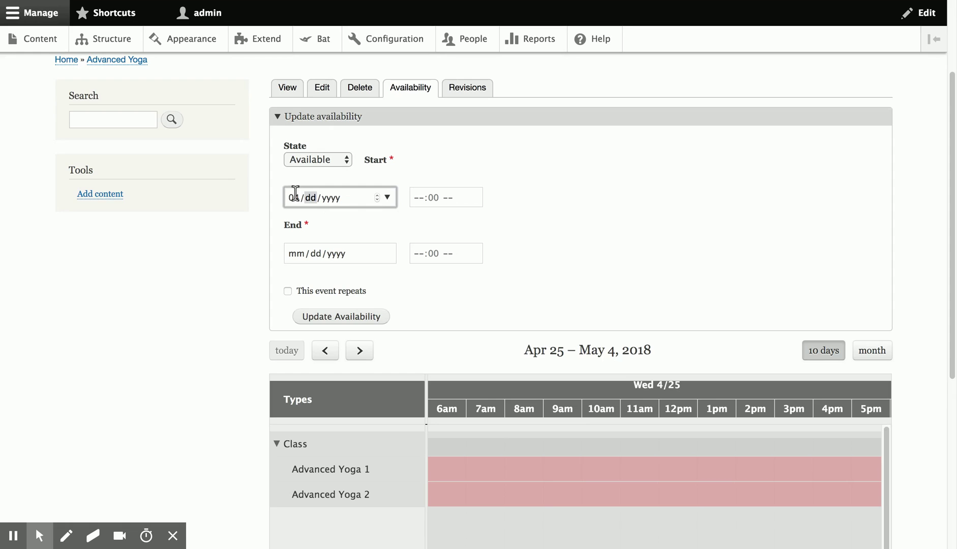
type("25/2018")
key("Tab")
type("01p")
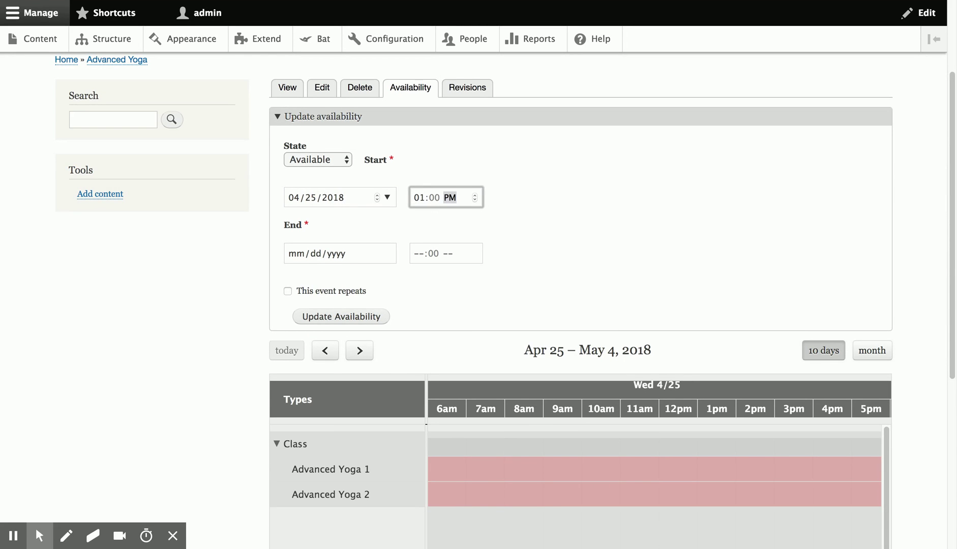
key("Tab")
type("04/25/2")
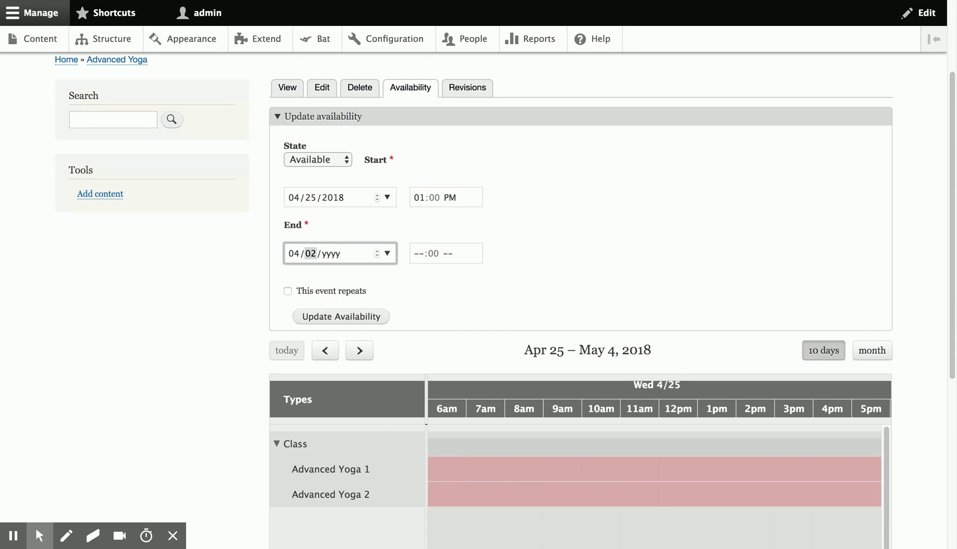
type("018")
key("Tab")
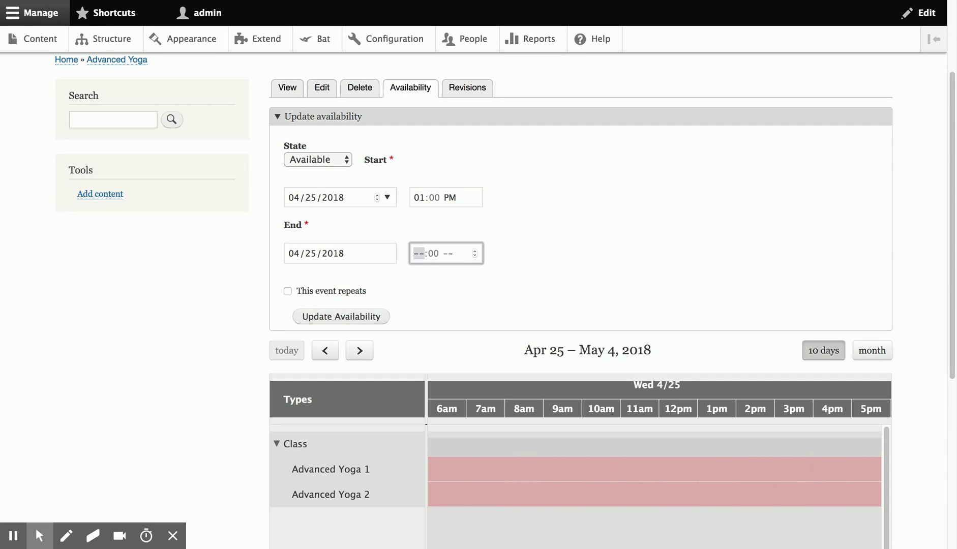
type("02p")
- Make the availability repeat weekly until 09/01/2018 and submit the update
left_click(287, 291)
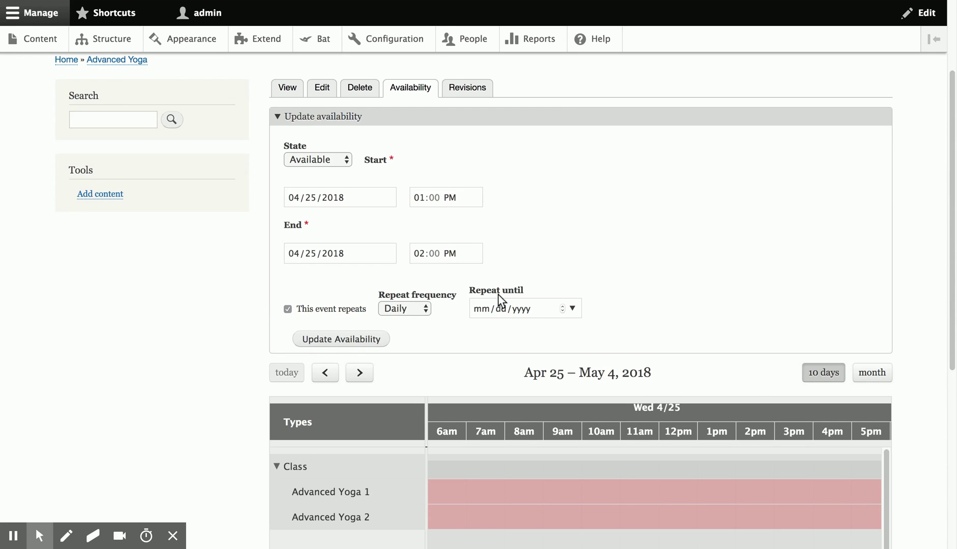
left_click(483, 305)
type("05")
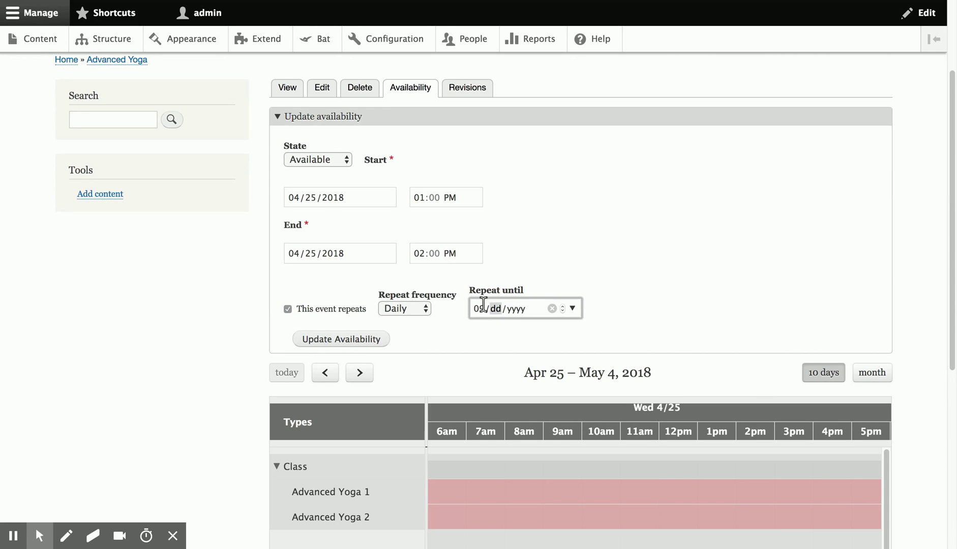
type("012018")
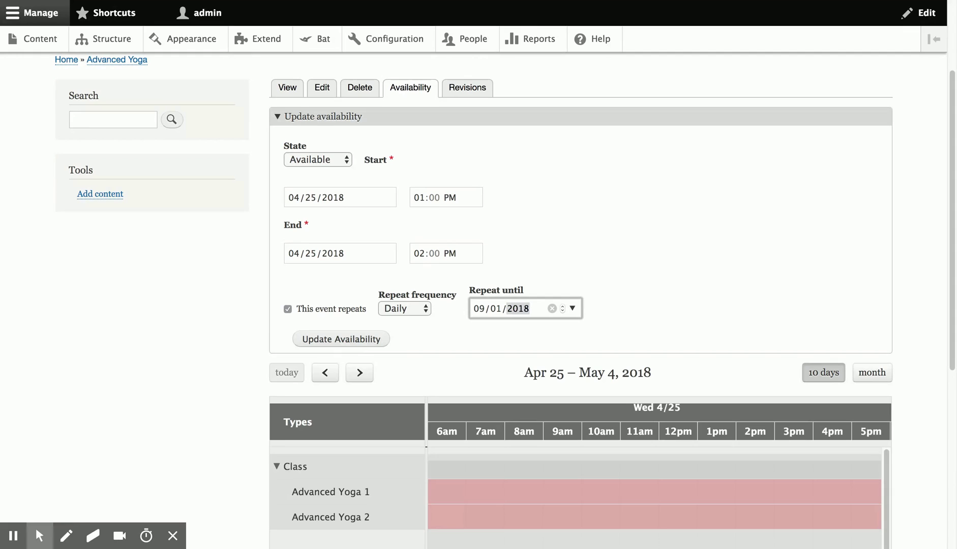
left_click(423, 312)
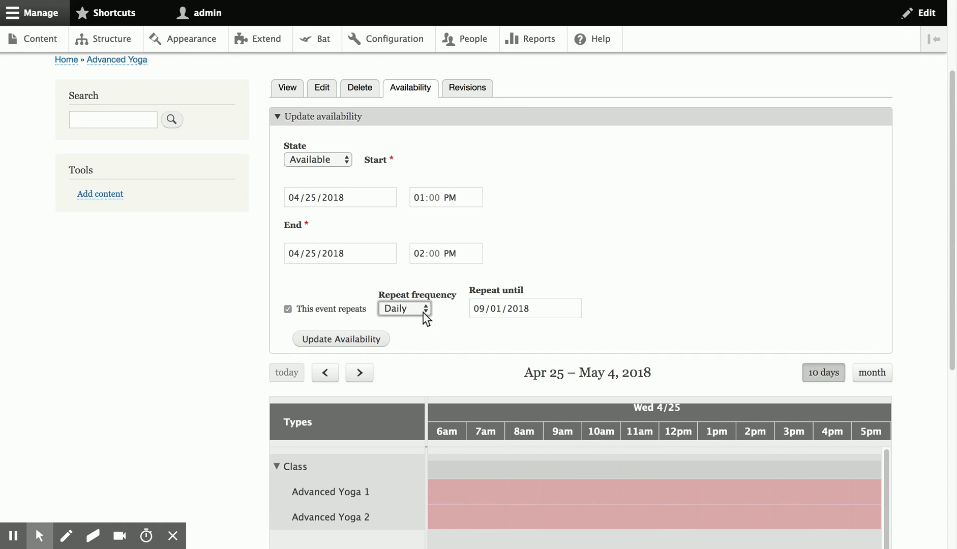
left_click(423, 325)
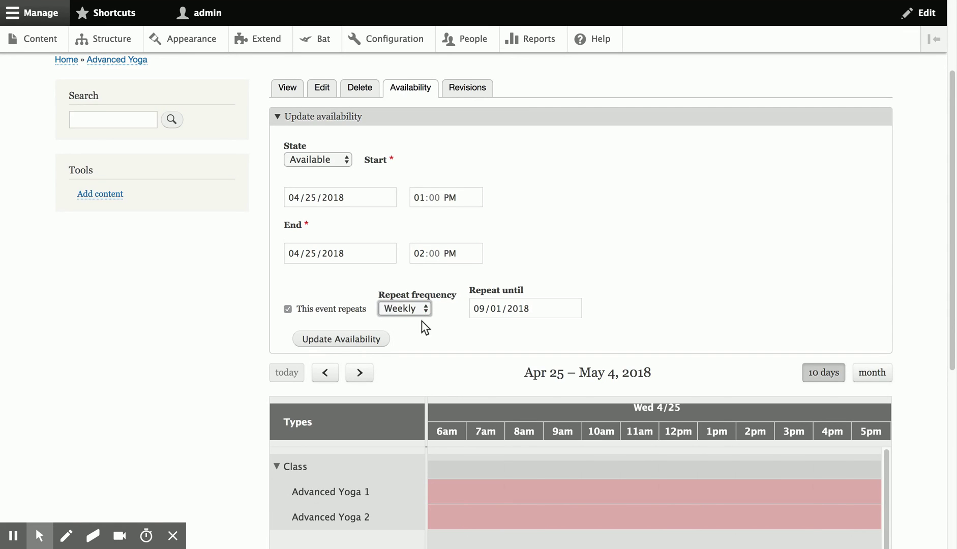
left_click(336, 337)
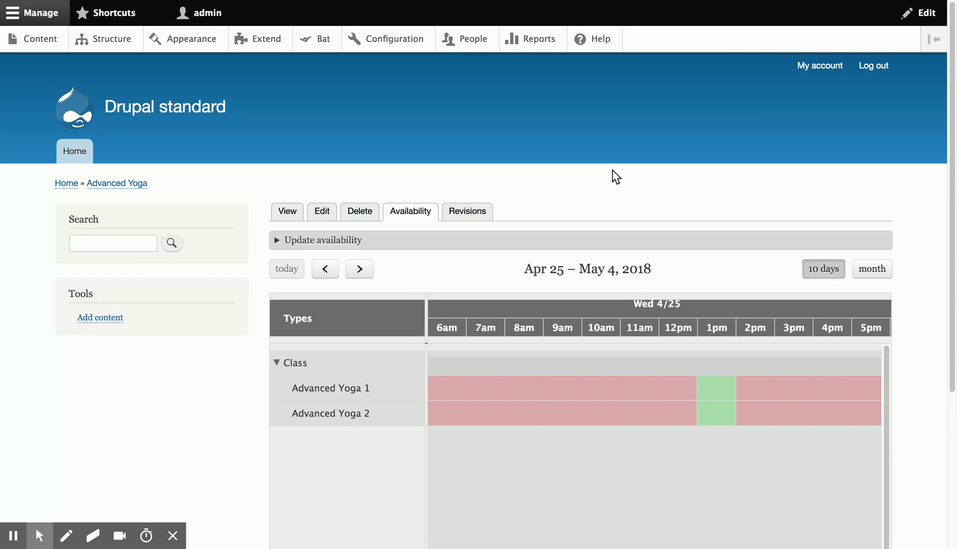
- Switch the availability calendar to month view and step from April through September 2018
scroll(615, 176, "down", 3)
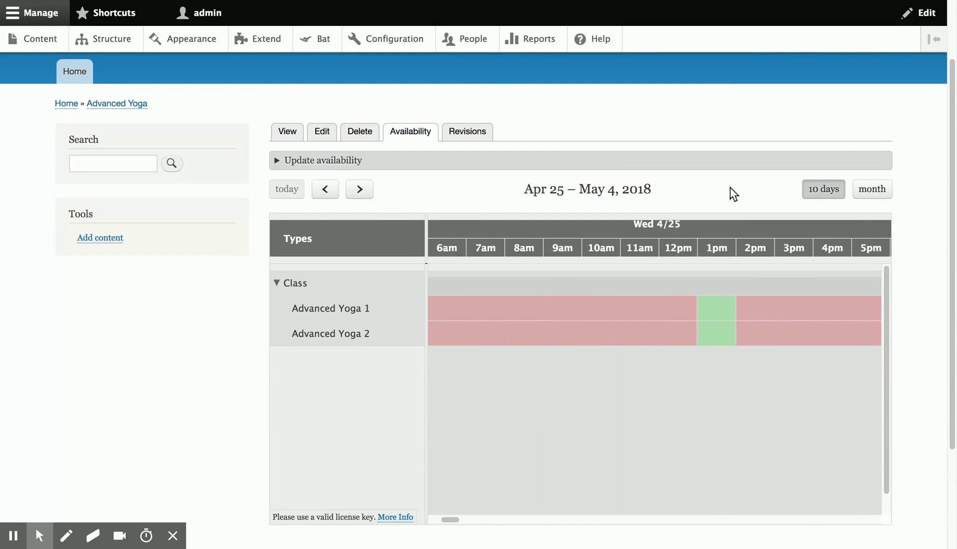
left_click(867, 193)
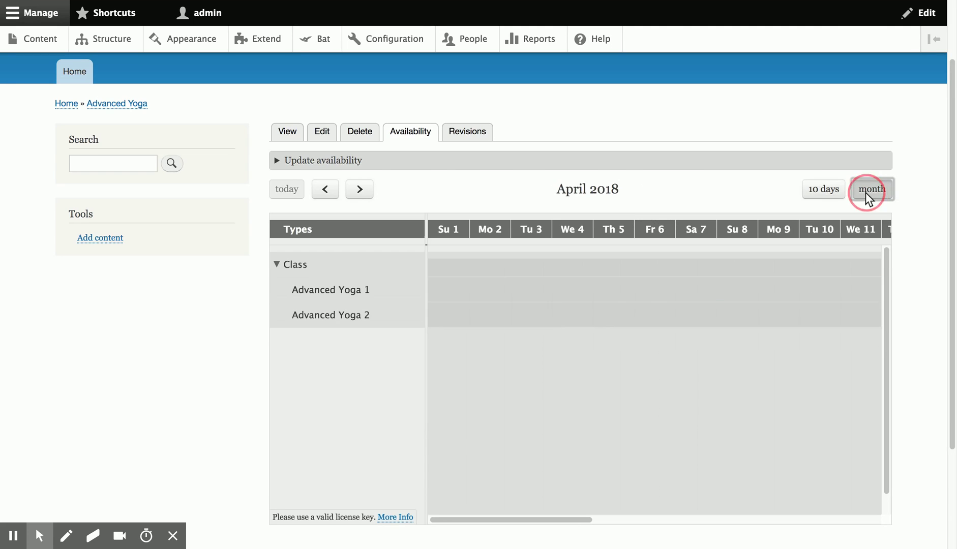
left_click(369, 192)
scroll(631, 315, "right", 8)
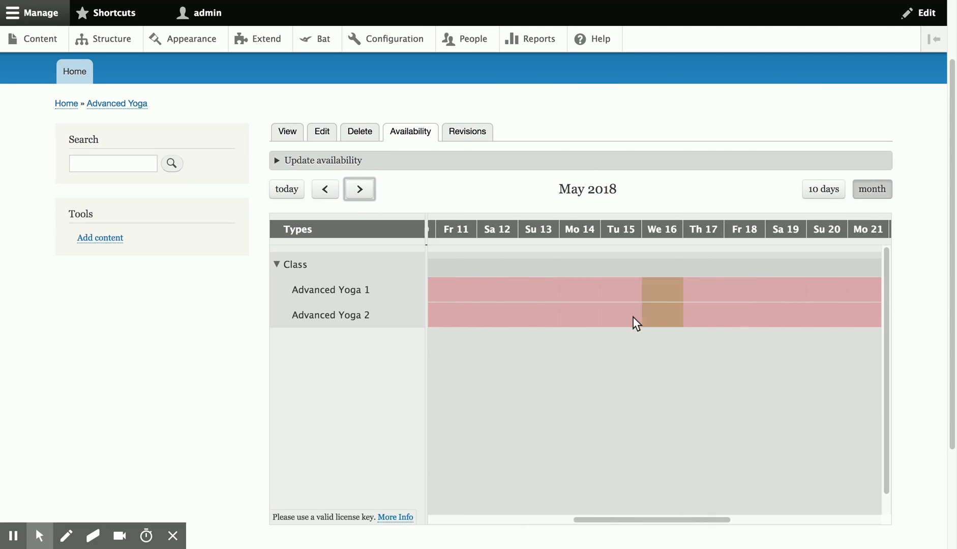
scroll(635, 324, "right", 8)
left_click(360, 190)
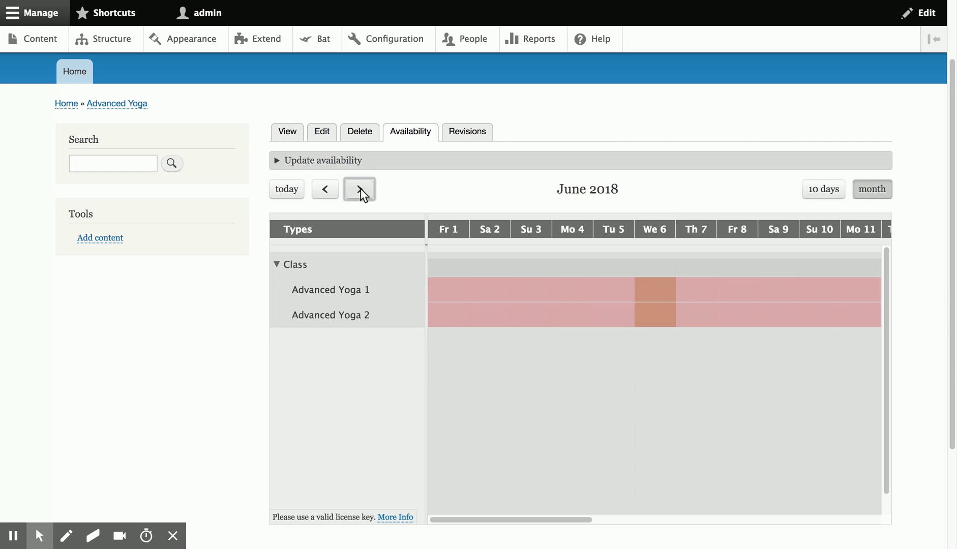
left_click(361, 192)
left_click(361, 192)
left_click(360, 192)
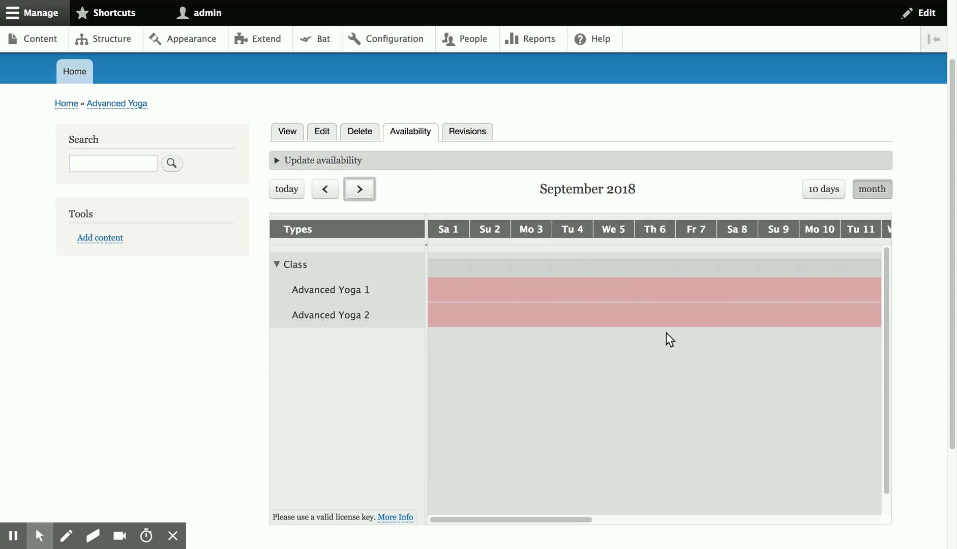
scroll(666, 334, "right", 10)
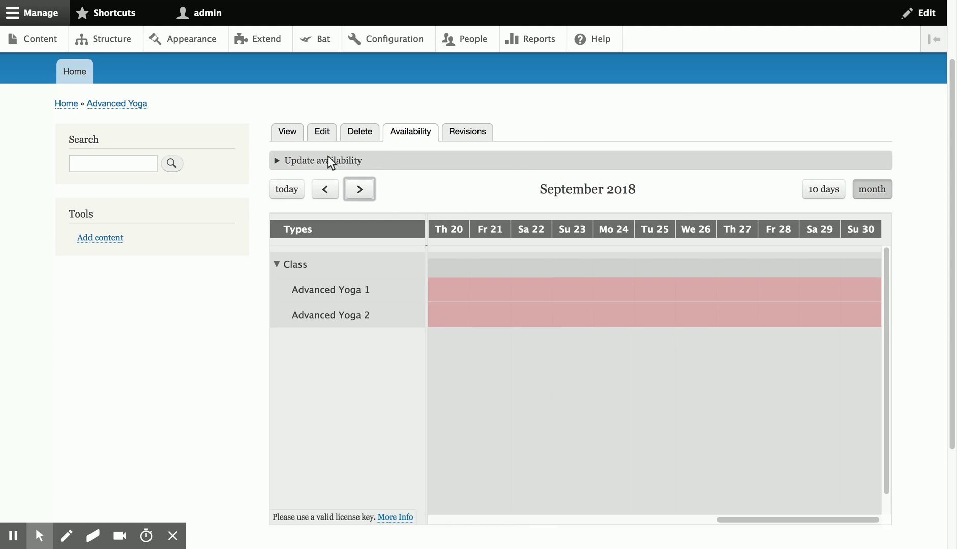
- On the class page, advance the day calendar to May 2, 2018, then start a new reservation
left_click(278, 128)
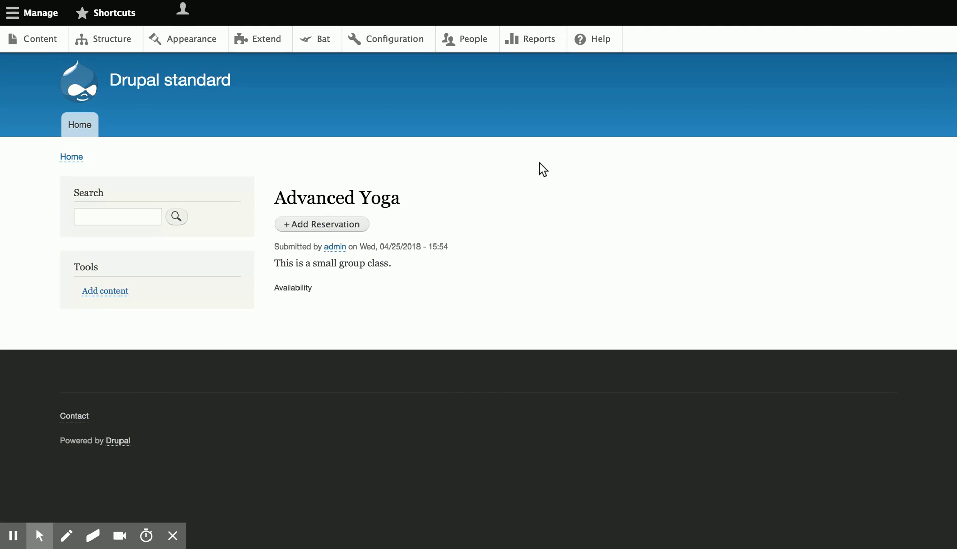
scroll(539, 162, "down", 3)
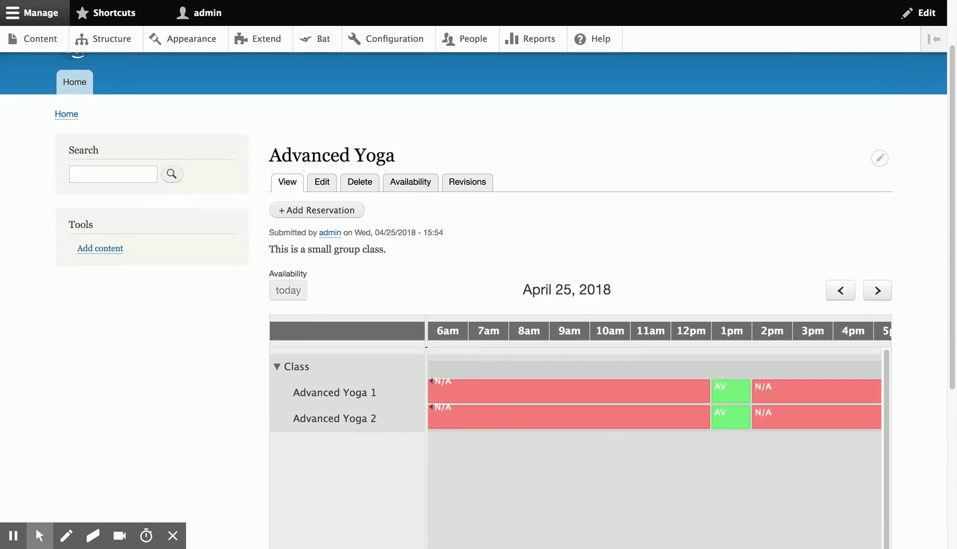
scroll(538, 162, "down", 1)
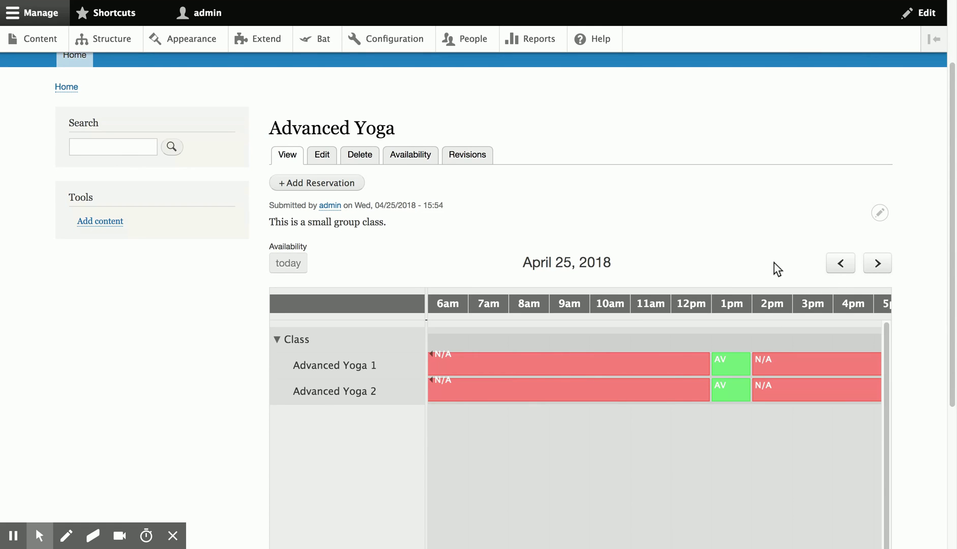
left_click(885, 268)
left_click(885, 268)
left_click(884, 268)
left_click(885, 268)
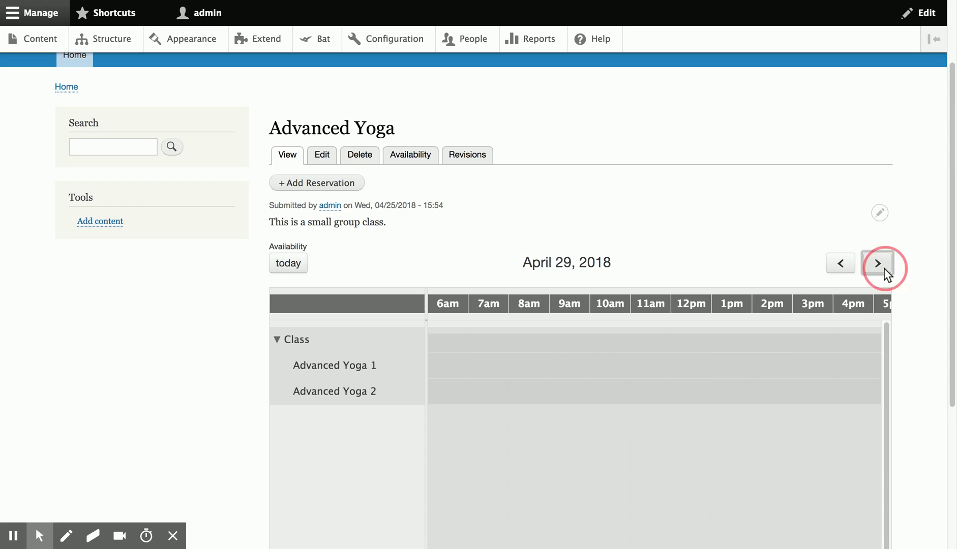
left_click(885, 268)
left_click(884, 268)
left_click(885, 268)
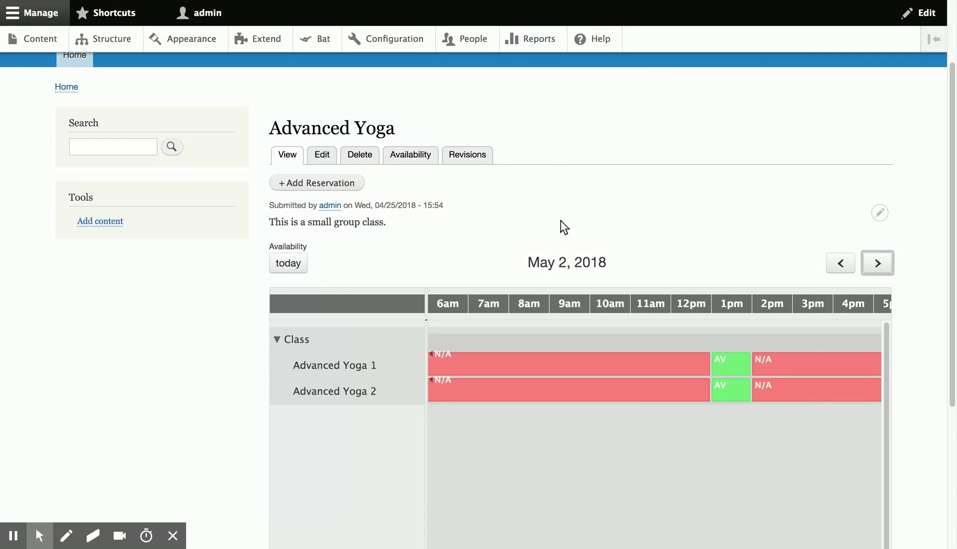
left_click(317, 185)
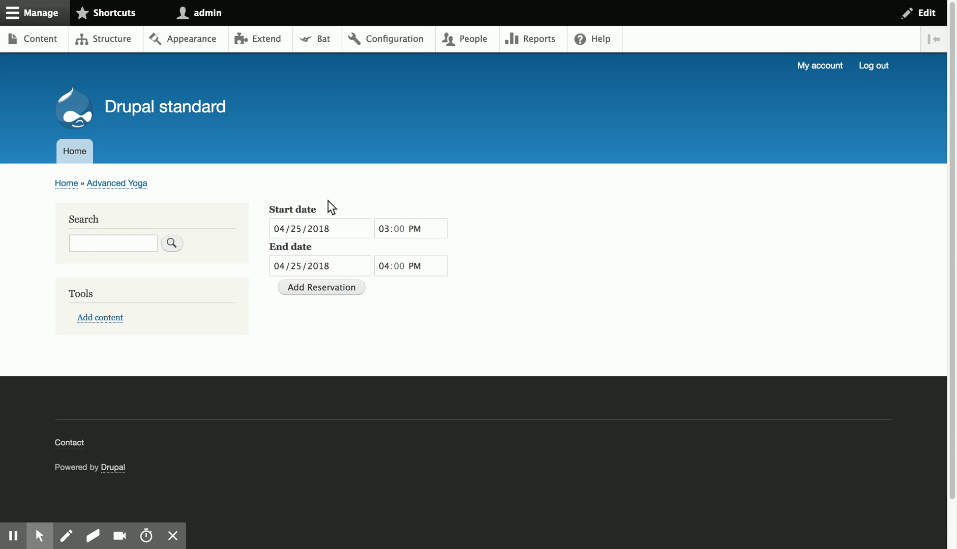
- Try reserving May 2, 2018, 3–4 PM, which fails with 'No available units.'
left_click(281, 229)
key("Right")
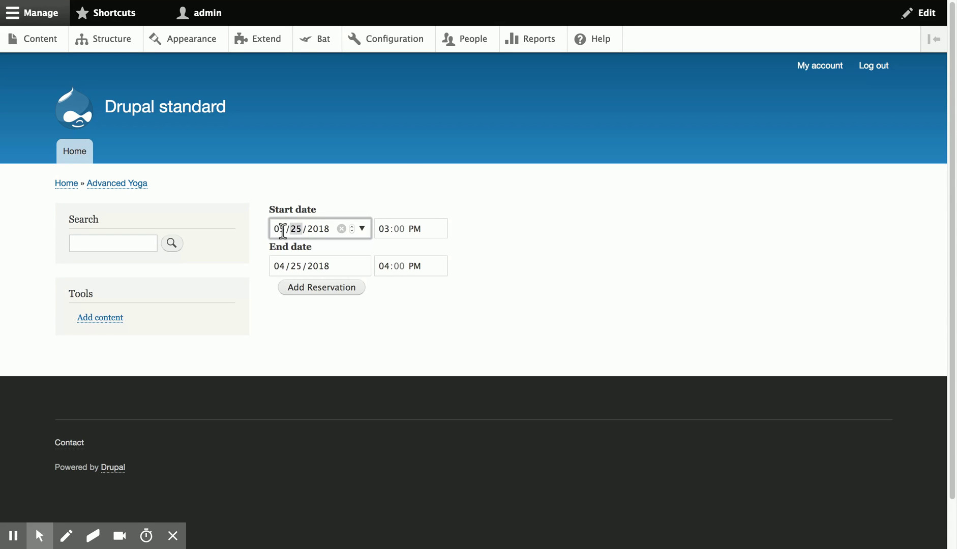
type("2")
left_click(384, 228)
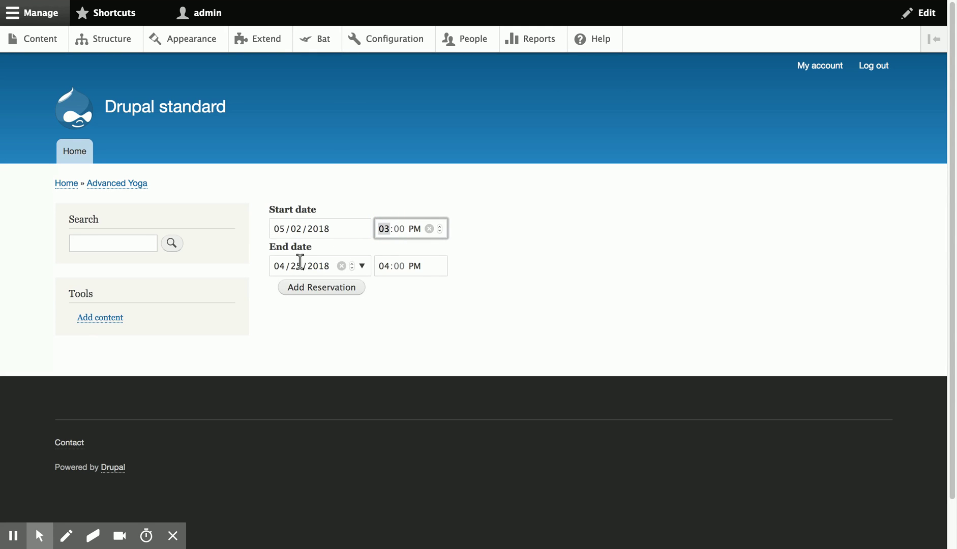
left_click(277, 264)
type("52")
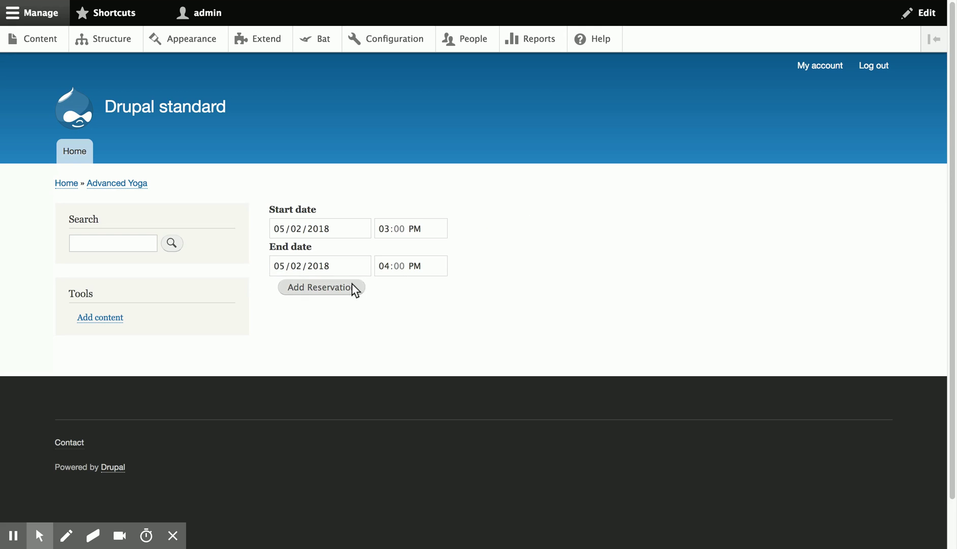
left_click(332, 289)
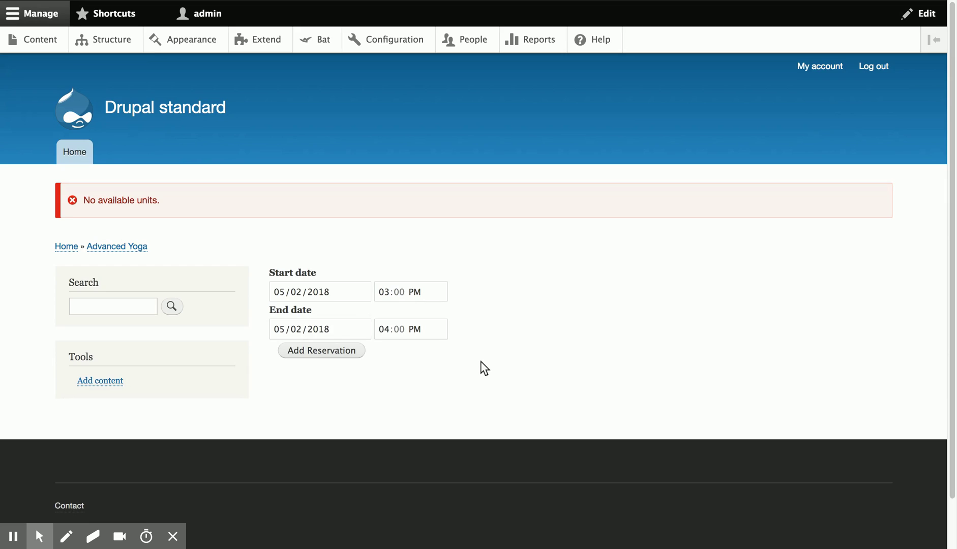
scroll(481, 362, "down", 2)
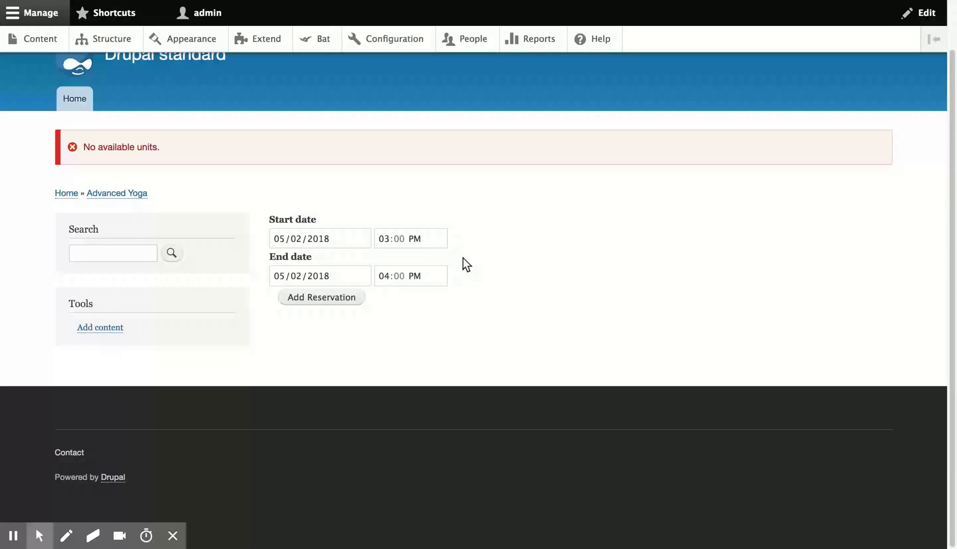
- Change the reservation to May 2, 1–2 PM, submit it, and check May 2 on the calendar
left_click(380, 237)
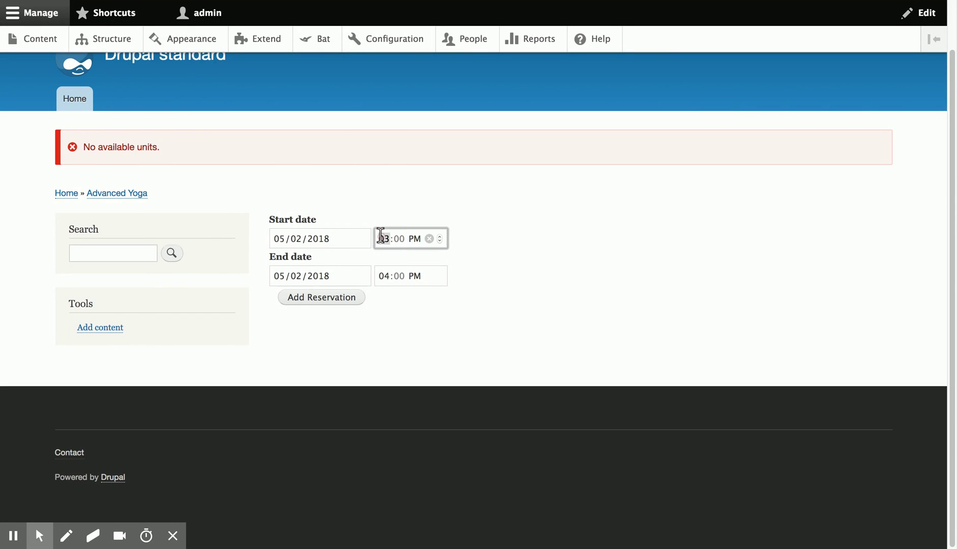
left_click(381, 276)
type("2")
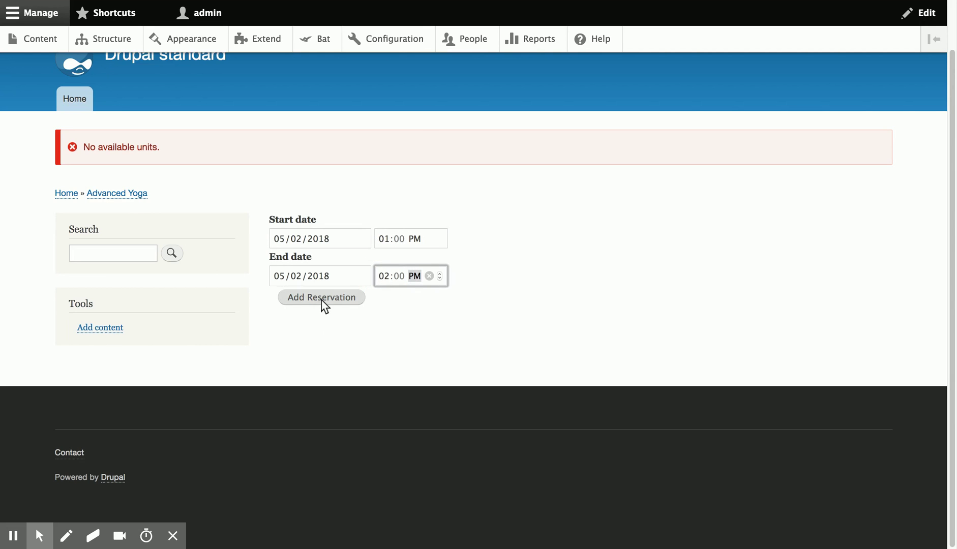
left_click(329, 299)
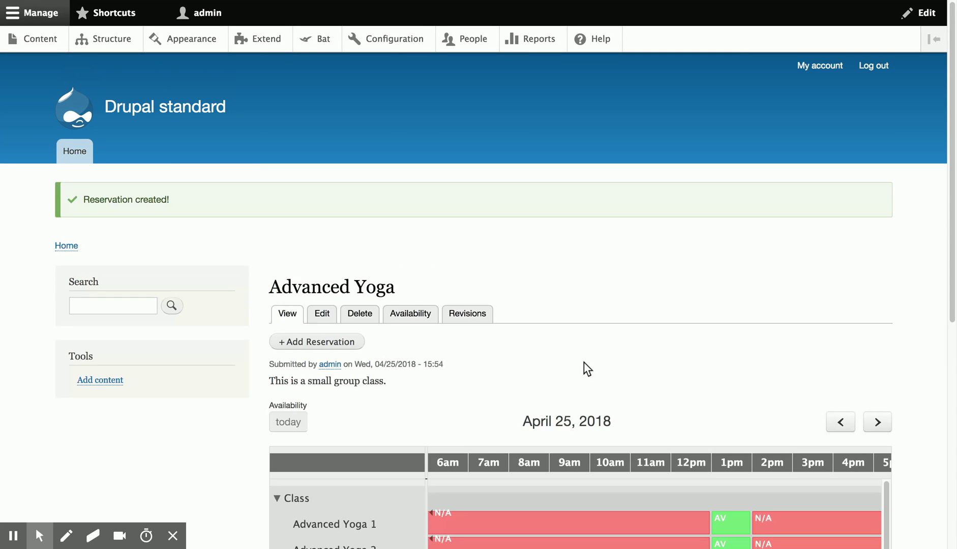
scroll(587, 369, "down", 5)
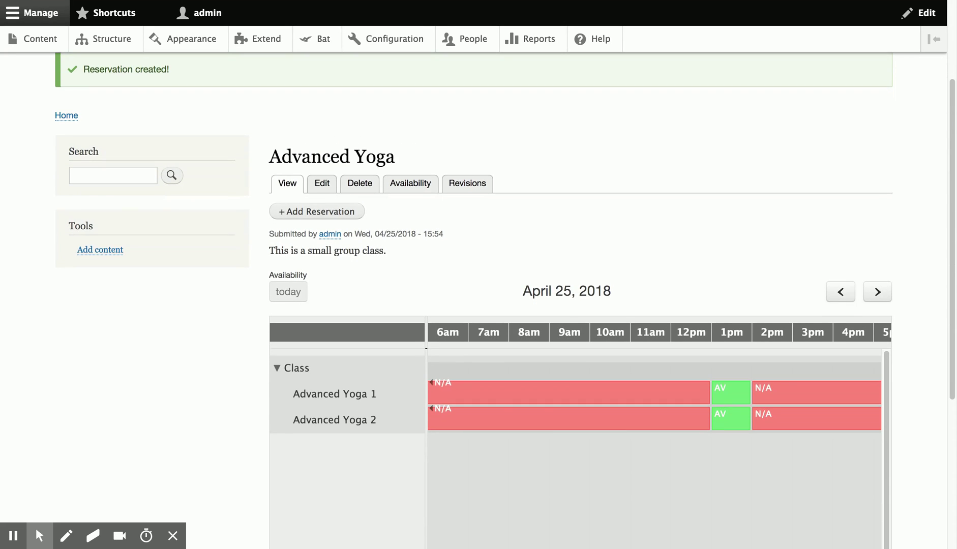
left_click(871, 290)
left_click(872, 290)
left_click(872, 290)
left_click(872, 290)
left_click(873, 290)
left_click(873, 290)
left_click(872, 290)
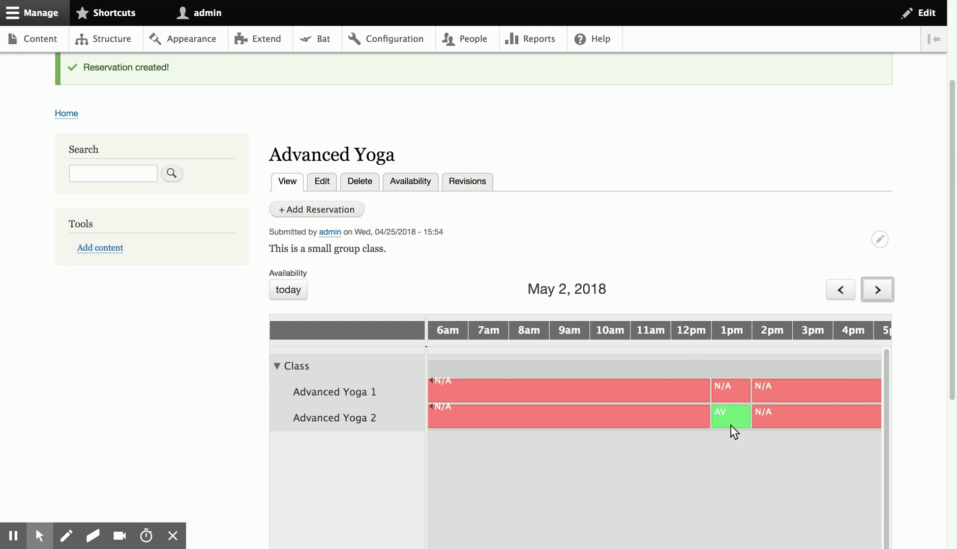
- Add a second reservation for 05/02/2018, 1–2 PM
left_click(347, 213)
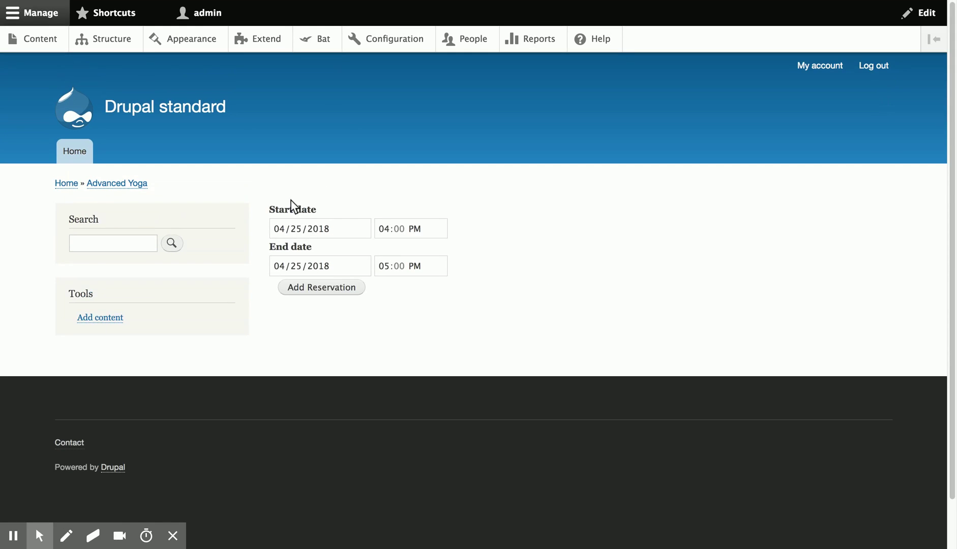
left_click(279, 224)
type("0502")
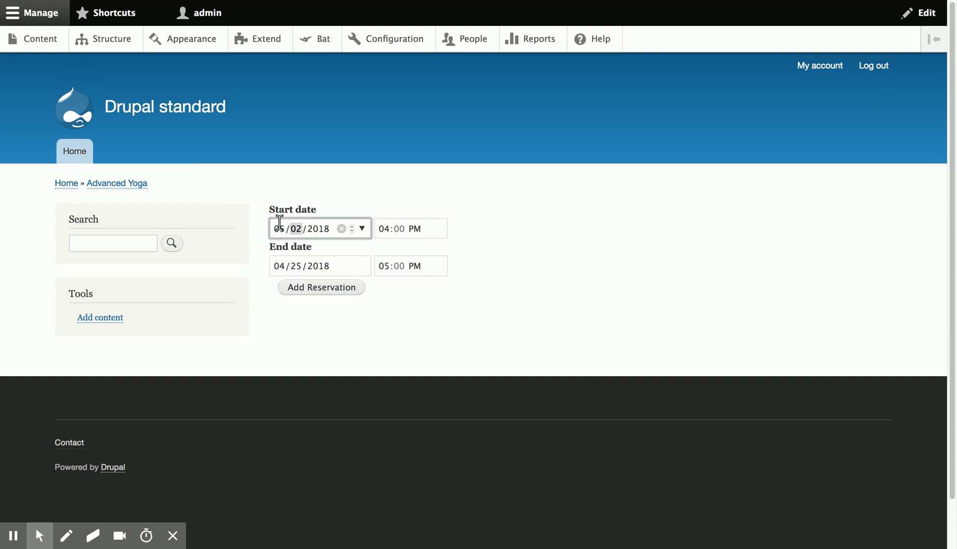
key("Tab")
key("Tab")
key("Tab")
key("Tab")
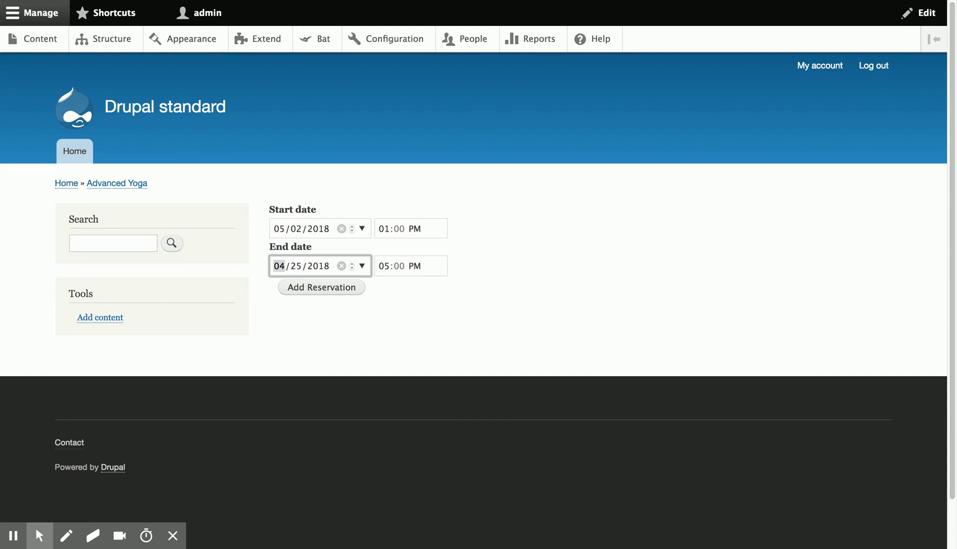
type("05")
key("Tab")
key("shift+Tab")
left_click(383, 265)
type("02")
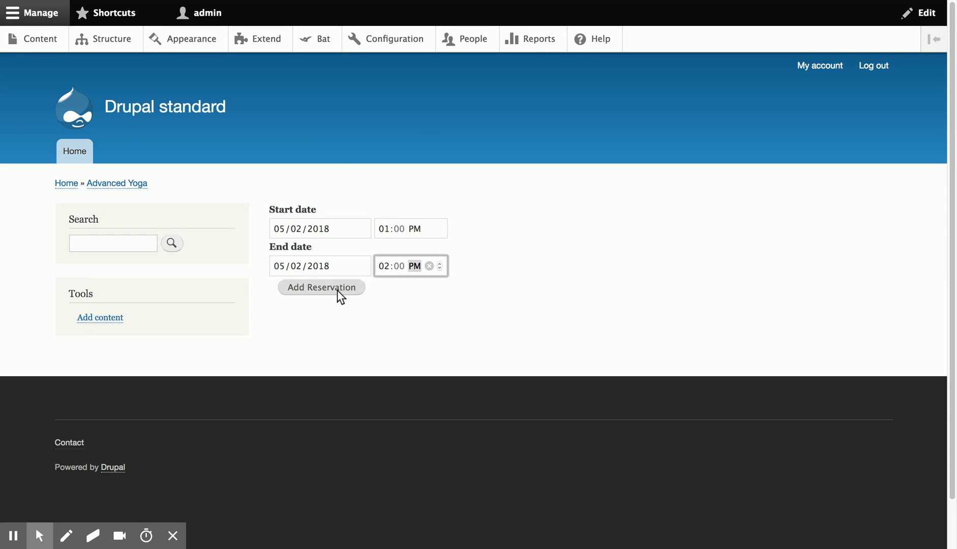
left_click(337, 289)
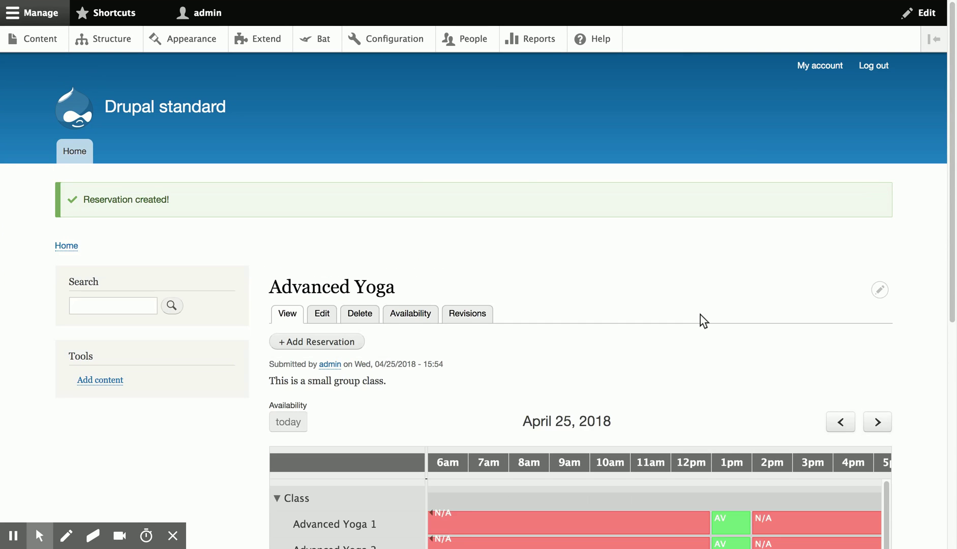
- Advance the calendar to May 2 to confirm both units show unavailable at 1 pm
left_click(875, 422)
left_click(874, 422)
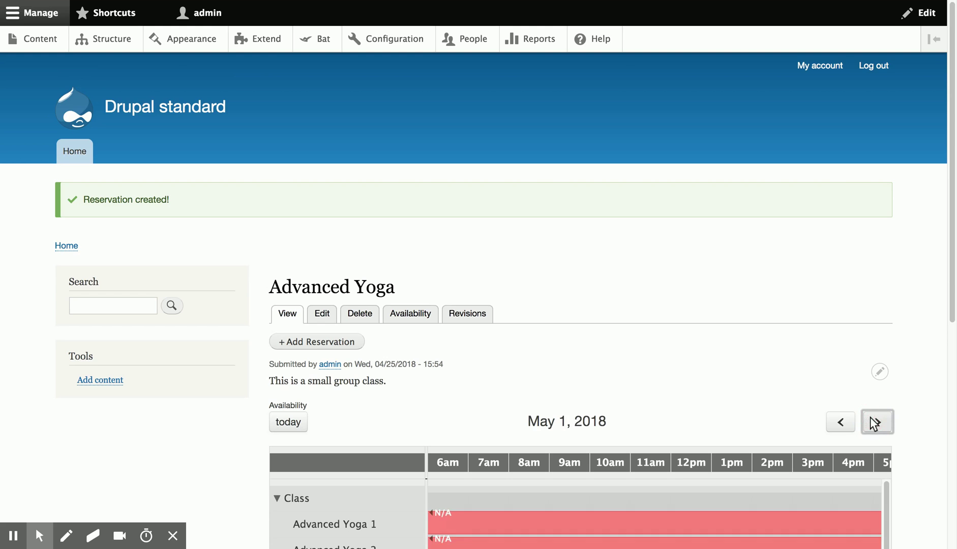
left_click(874, 423)
scroll(833, 373, "down", 2)
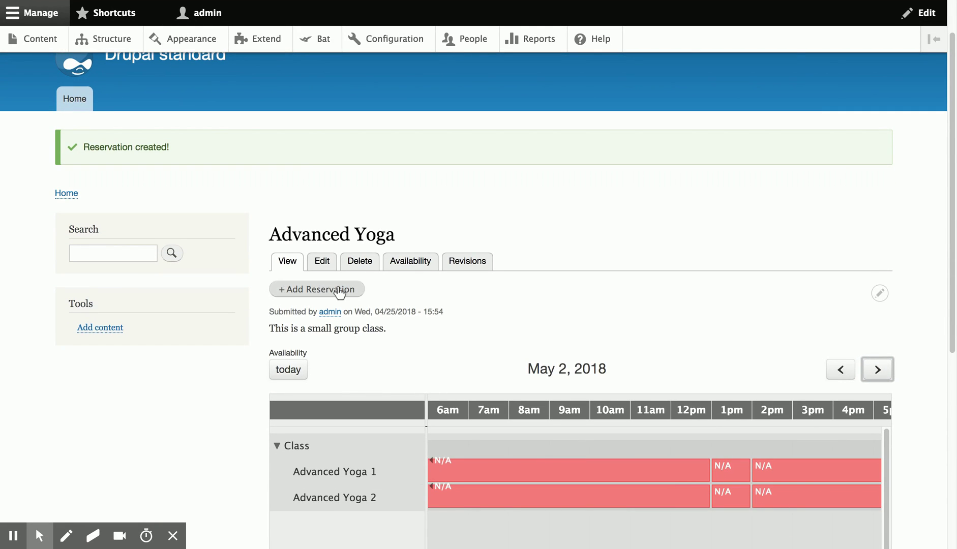
- Fill in a third reservation for 05/02/2018, 1–2 PM
left_click(339, 290)
left_click(281, 222)
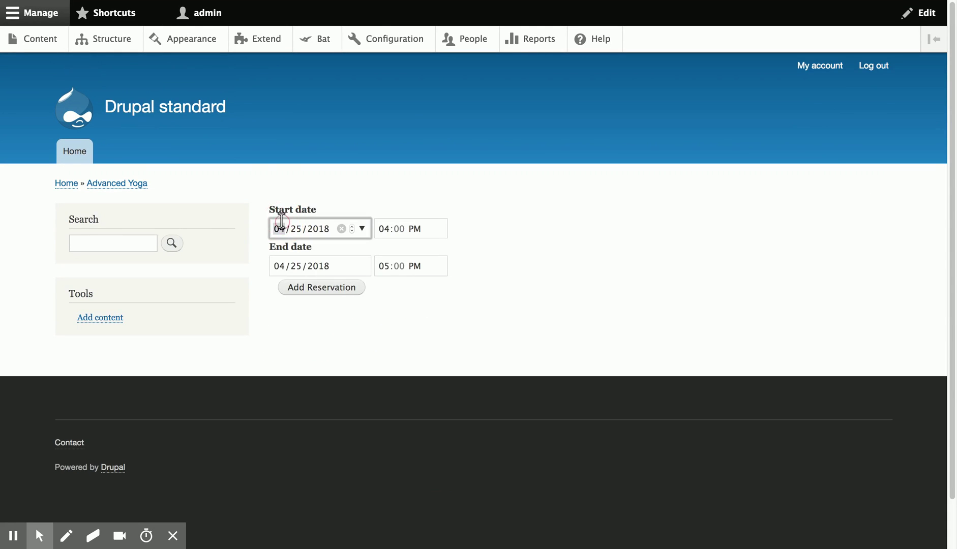
type("52")
key("Tab")
key("Tab")
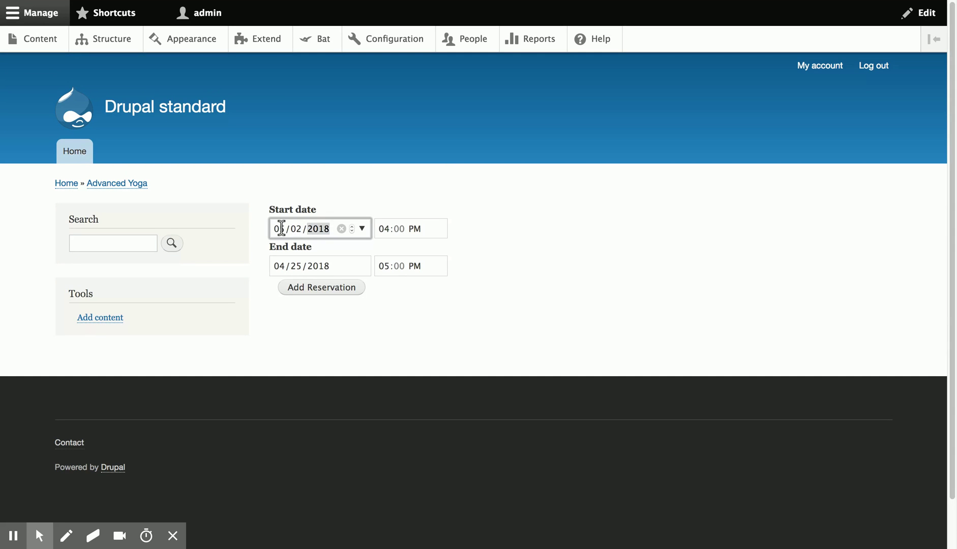
left_click(279, 266)
type("5")
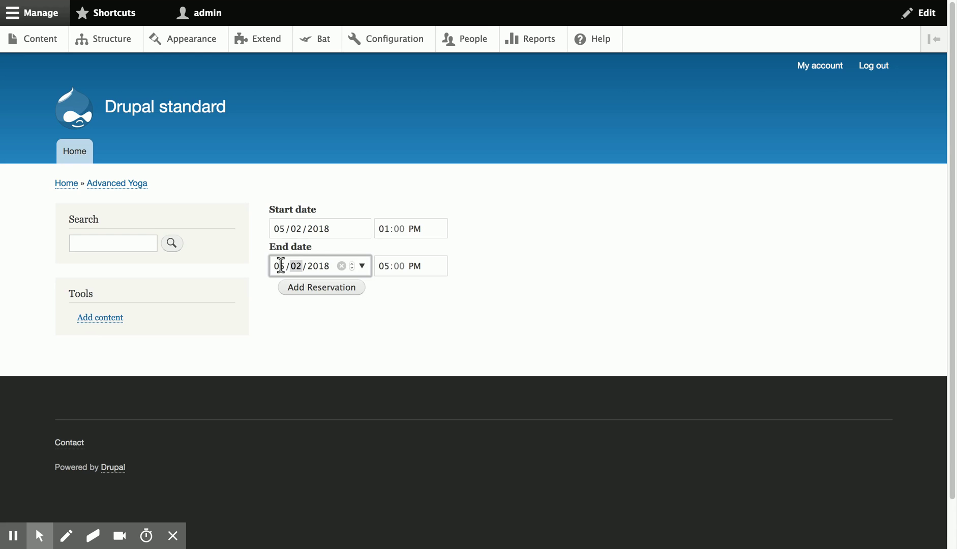
key("Tab")
key("Tab")
type("2")
key("Tab")
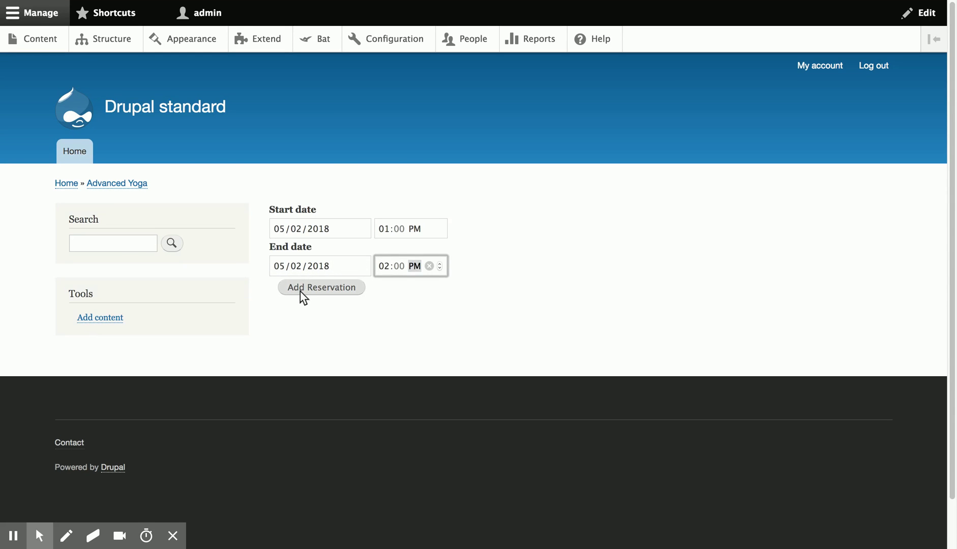
- Submit it, see it refused for lack of units, and return to the BEE project page
left_click(301, 292)
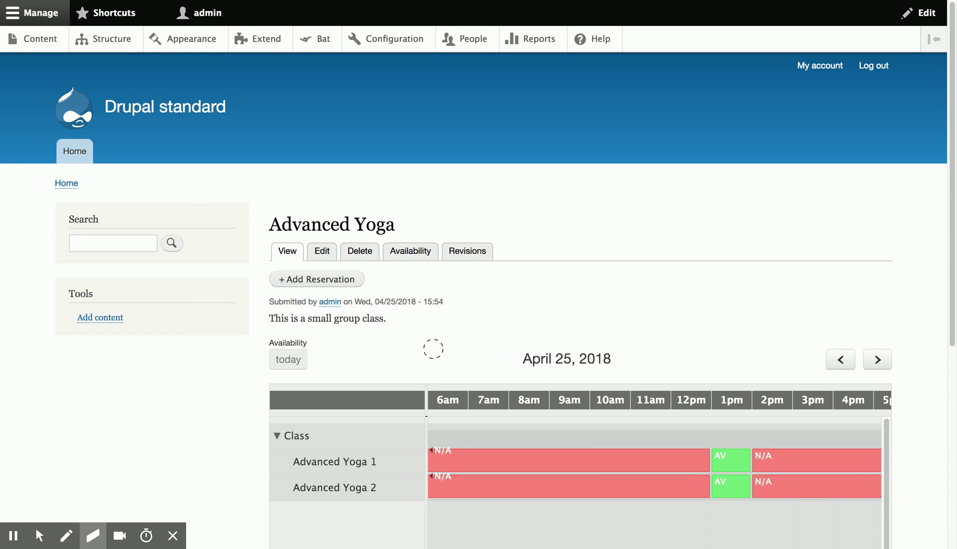
left_click(77, 536)
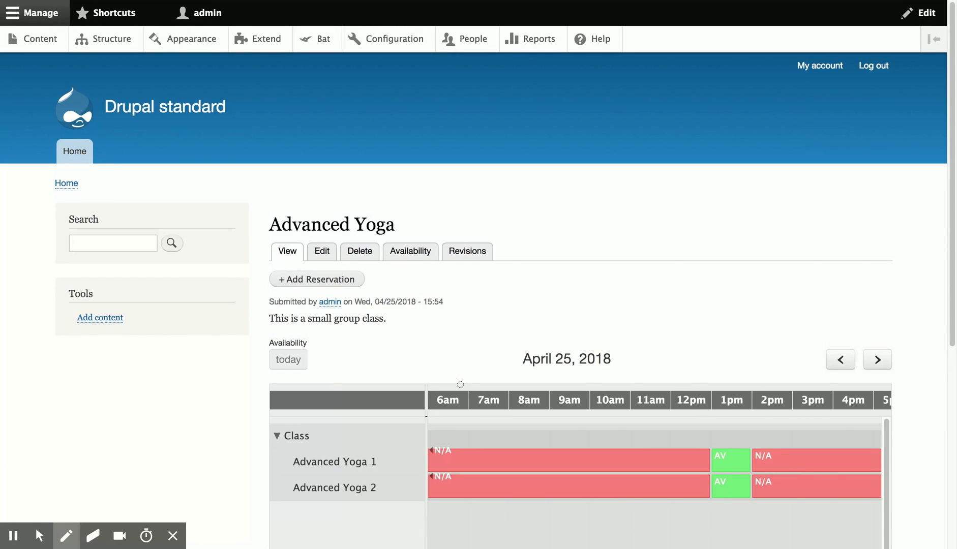
key("ctrl+Tab")
- Scroll to the BEE project information and follow the roomify.us link to the Roomify homepage
scroll(538, 280, "down", 10)
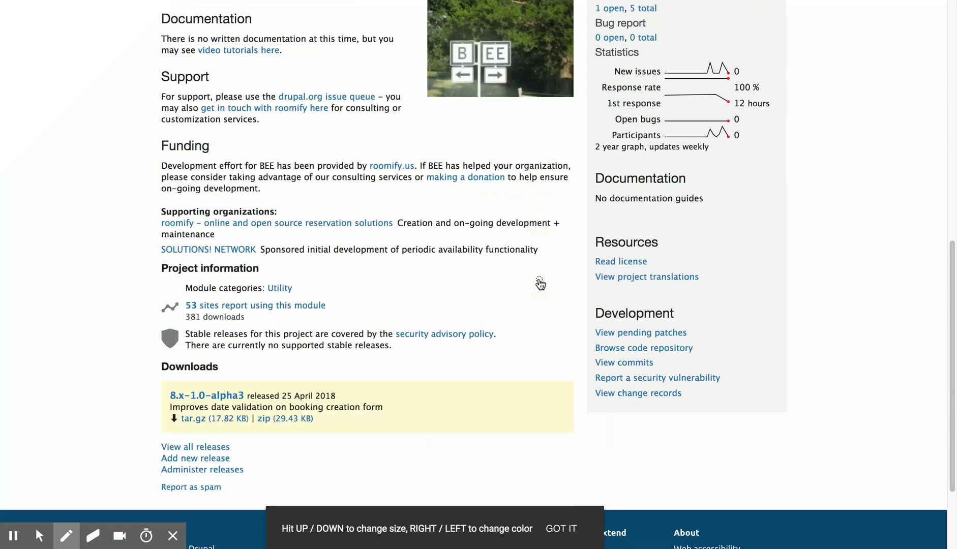
mouse_move(329, 254)
left_mouse_down()
mouse_move(145, 246)
mouse_move(234, 223)
mouse_move(304, 224)
mouse_move(512, 225)
mouse_move(556, 248)
mouse_move(330, 255)
left_mouse_up()
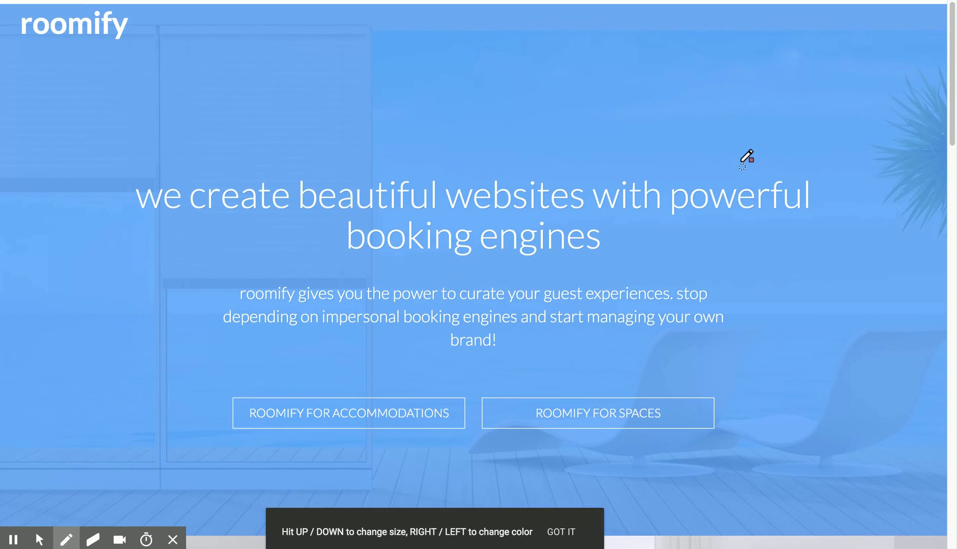
scroll(745, 156, "down", 4)
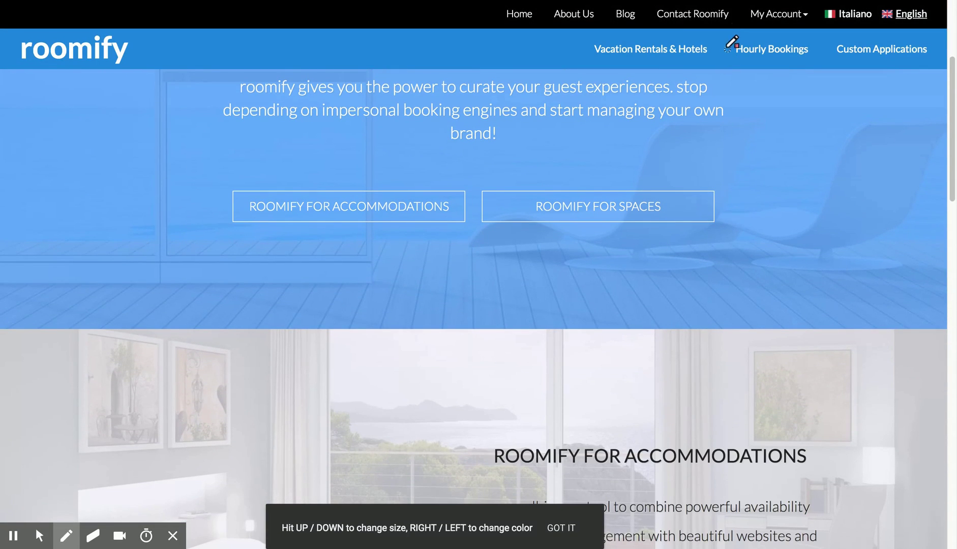
mouse_move(694, 23)
left_mouse_down()
mouse_move(710, 30)
mouse_move(681, 34)
mouse_move(630, 18)
mouse_move(746, 17)
mouse_move(707, 36)
mouse_move(671, 34)
left_mouse_up()
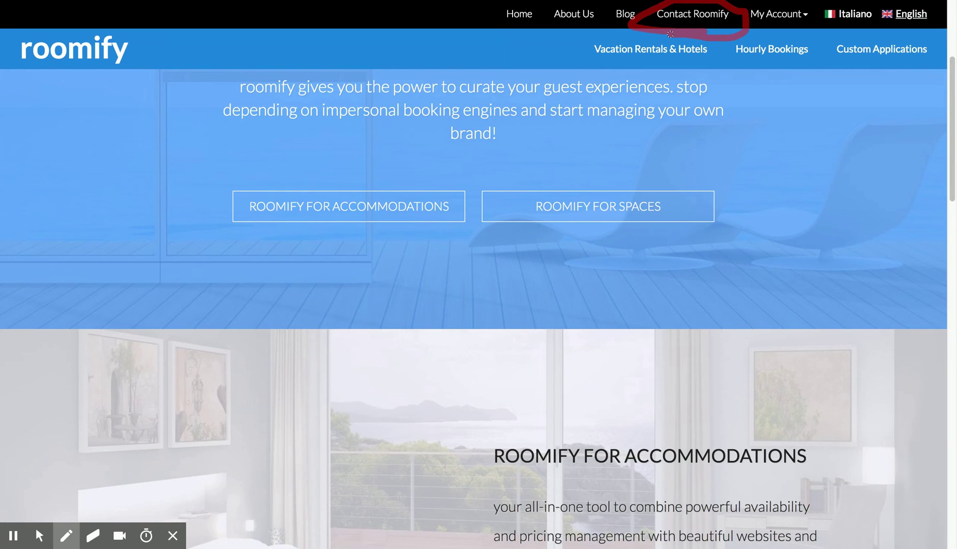